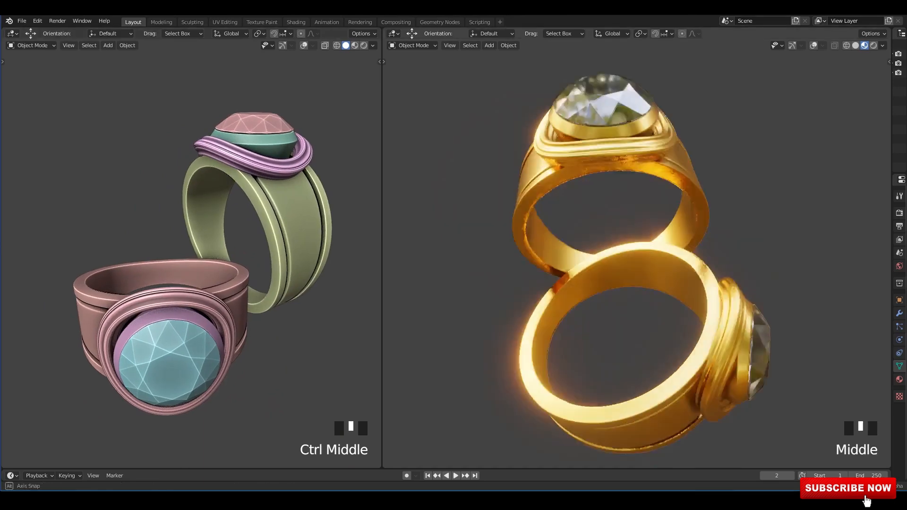
Step: Examine the two finished gold gemstone rings from several angles, including the lighting settings of the material preview
{"action": "middle_click_drag", "start_coordinate": [633, 264], "coordinate": [632, 237], "text": "ctrl"}
{"action": "middle_click_drag", "start_coordinate": [633, 236], "coordinate": [654, 236]}
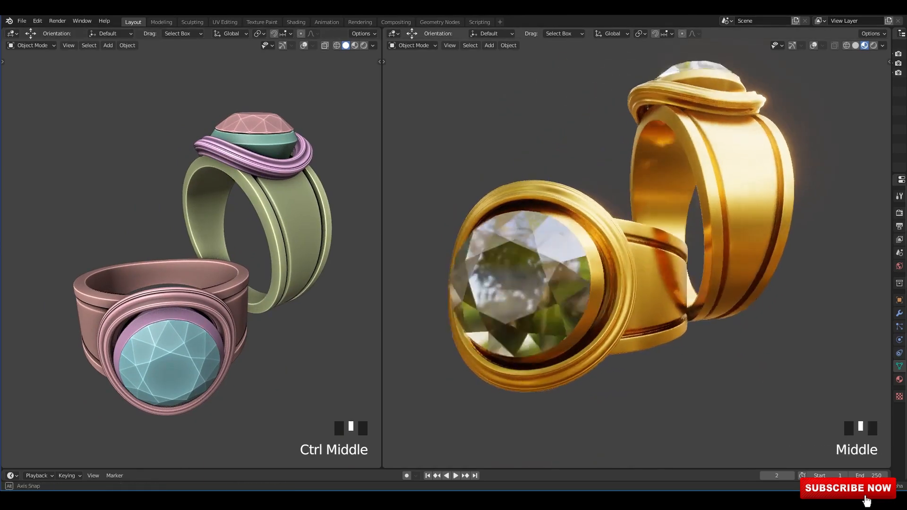
{"action": "middle_click_drag", "start_coordinate": [590, 255], "coordinate": [732, 264]}
{"action": "middle_click_drag", "start_coordinate": [614, 265], "coordinate": [680, 284]}
{"action": "middle_click_drag", "start_coordinate": [661, 245], "coordinate": [662, 288], "text": "ctrl"}
{"action": "middle_click_drag", "start_coordinate": [661, 288], "coordinate": [543, 213]}
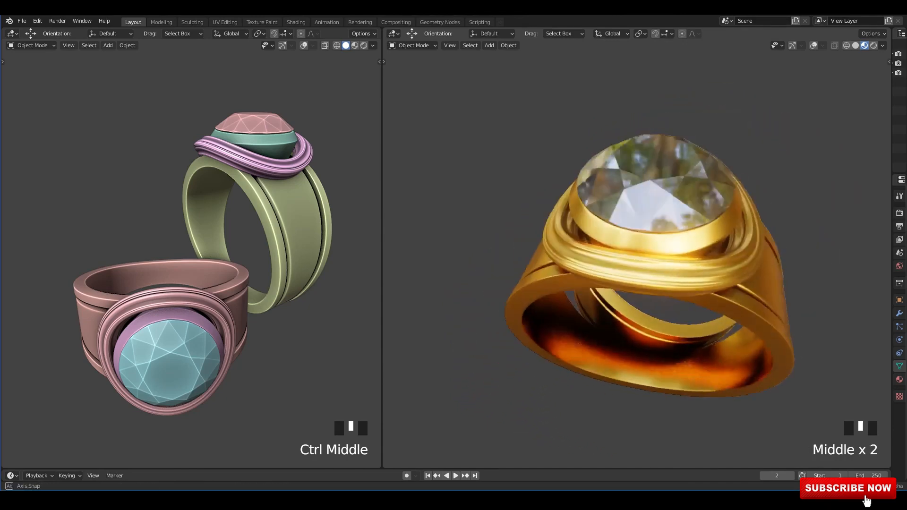
{"action": "middle_click_drag", "start_coordinate": [676, 273], "coordinate": [538, 221]}
{"action": "middle_click_drag", "start_coordinate": [671, 255], "coordinate": [676, 212]}
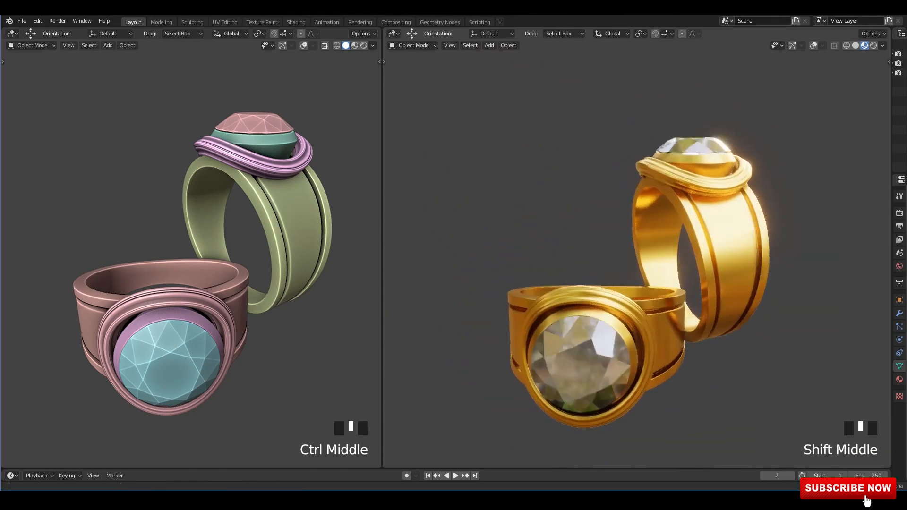
{"action": "middle_click_drag", "start_coordinate": [609, 227], "coordinate": [633, 246]}
{"action": "middle_click_drag", "start_coordinate": [633, 236], "coordinate": [576, 217]}
{"action": "scroll", "coordinate": [671, 293], "scroll_direction": "down", "scroll_amount": 1}
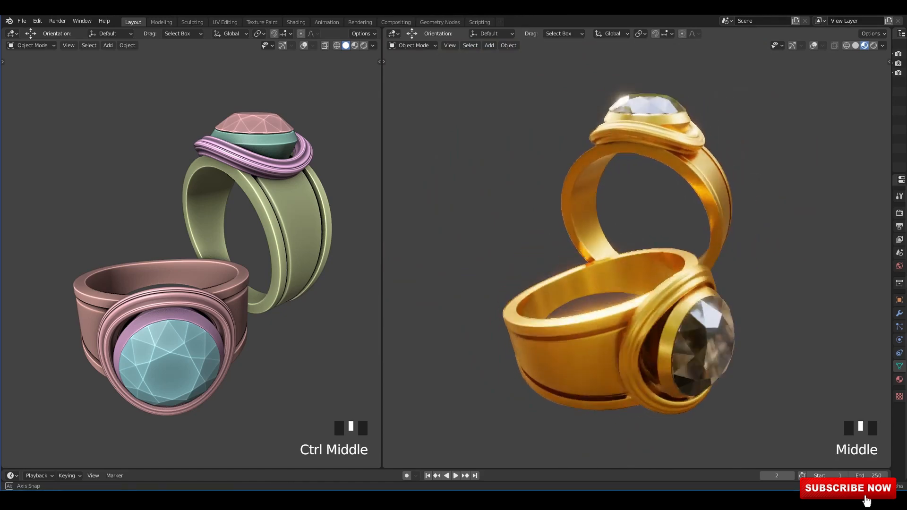
{"action": "middle_click_drag", "start_coordinate": [661, 279], "coordinate": [670, 283]}
{"action": "scroll", "coordinate": [671, 283], "scroll_direction": "up", "scroll_amount": 1}
{"action": "mouse_move", "coordinate": [670, 284]}
{"action": "middle_mouse_down", "text": "shift"}
{"action": "mouse_move", "coordinate": [670, 273]}
{"action": "mouse_move", "coordinate": [619, 257]}
{"action": "middle_mouse_up", "text": "shift"}
{"action": "left_click", "coordinate": [882, 45]}
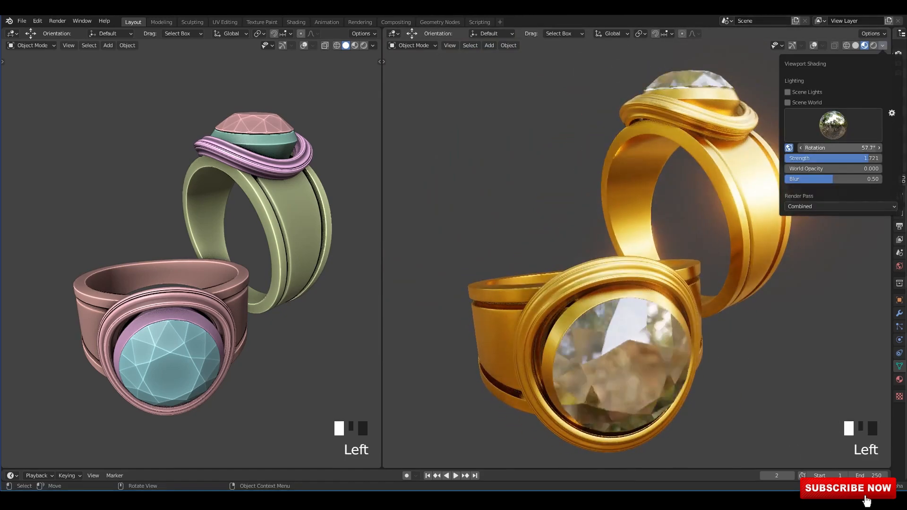
{"action": "middle_click_drag", "start_coordinate": [709, 236], "coordinate": [642, 227]}
{"action": "mouse_move", "coordinate": [642, 227]}
{"action": "middle_mouse_down", "text": "shift"}
{"action": "mouse_move", "coordinate": [671, 226]}
{"action": "mouse_move", "coordinate": [663, 224]}
{"action": "middle_mouse_up", "text": "shift"}
{"action": "key", "text": "ctrl+s"}
{"action": "middle_click_drag", "start_coordinate": [637, 260], "coordinate": [647, 246], "text": "shift"}
{"action": "middle_click_drag", "start_coordinate": [198, 260], "coordinate": [198, 246], "text": "ctrl"}
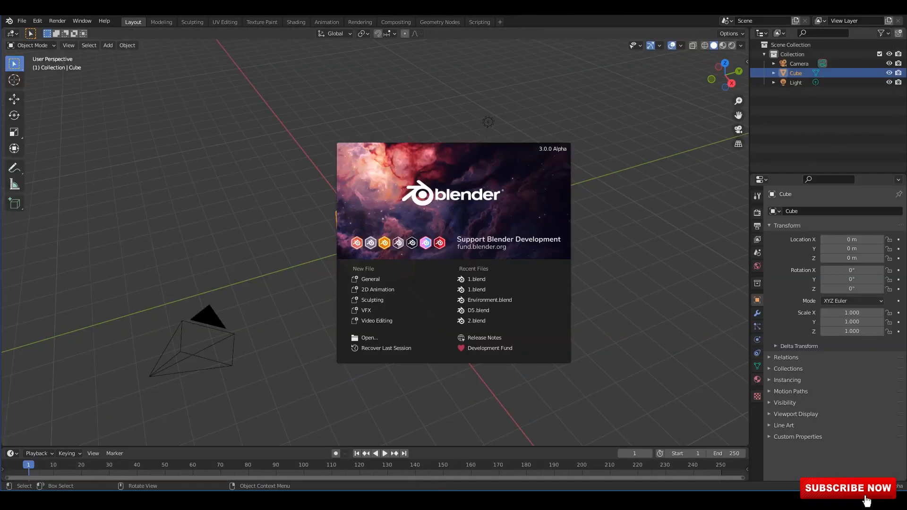
Step: Dismiss the splash screen and start the on-screen key display of the Shortcut VUr add-on
{"action": "left_click", "coordinate": [614, 283]}
{"action": "key", "text": "n"}
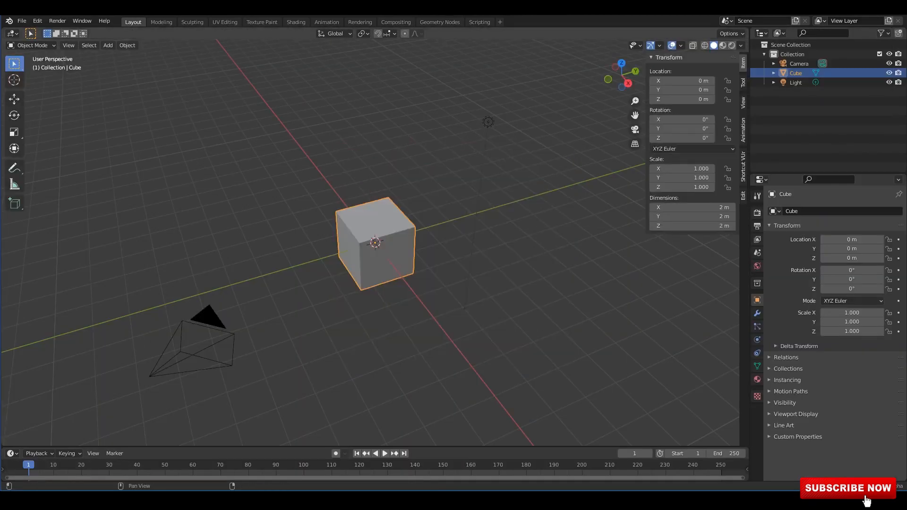
{"action": "left_click", "coordinate": [744, 174]}
{"action": "left_click", "coordinate": [693, 71]}
{"action": "key", "text": "n"}
Step: Delete all default objects from the scene and add a mesh cylinder at the origin
{"action": "middle_click_drag", "start_coordinate": [473, 265], "coordinate": [425, 283]}
{"action": "key", "text": "a"}
{"action": "key", "text": "x"}
{"action": "key", "text": "shift+a"}
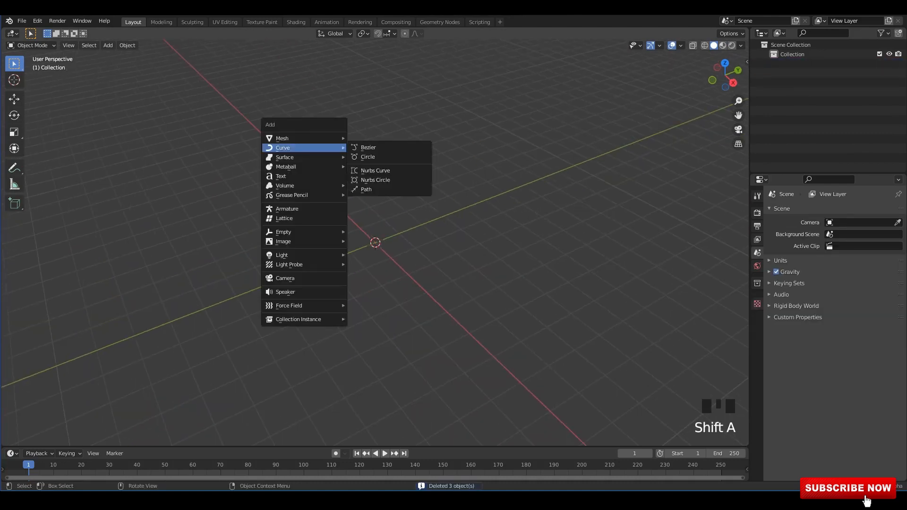
{"action": "left_click", "coordinate": [371, 185]}
{"action": "middle_click_drag", "start_coordinate": [472, 264], "coordinate": [567, 302], "text": "shift"}
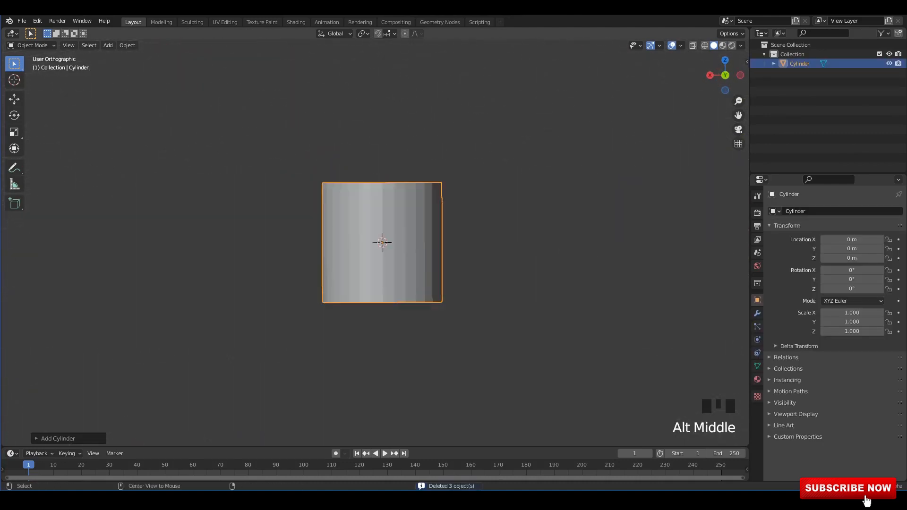
Step: Flatten the cylinder along the Z axis to a scale of about 0.16
{"action": "scroll", "coordinate": [590, 320], "scroll_direction": "up", "scroll_amount": 5}
{"action": "key", "text": "s"}
{"action": "key", "text": "z"}
{"action": "left_click", "coordinate": [429, 251]}
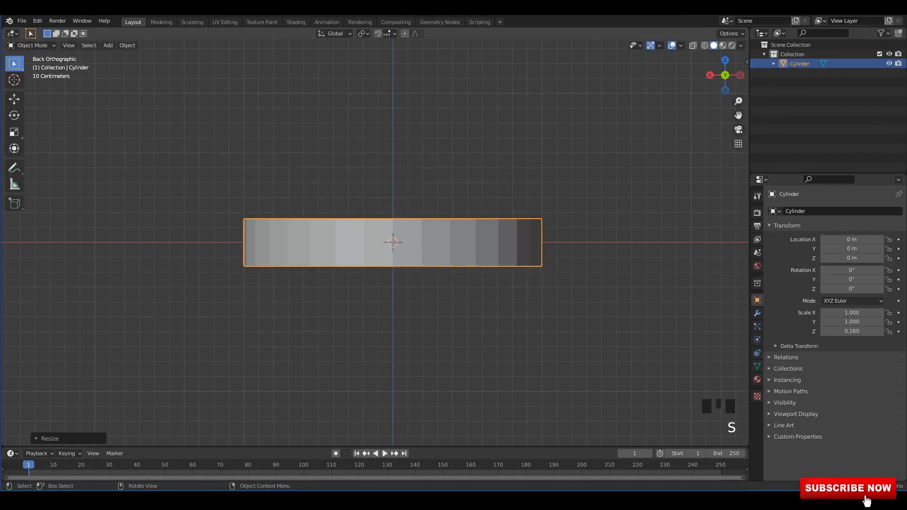
Step: Rotate the disc to -90° about Y so it stands upright and thicken it along X to a scale of about 0.235
{"action": "key", "text": "r"}
{"action": "key", "text": "0"}
{"action": "left_click", "coordinate": [525, 281]}
{"action": "key", "text": "s"}
{"action": "key", "text": "x"}
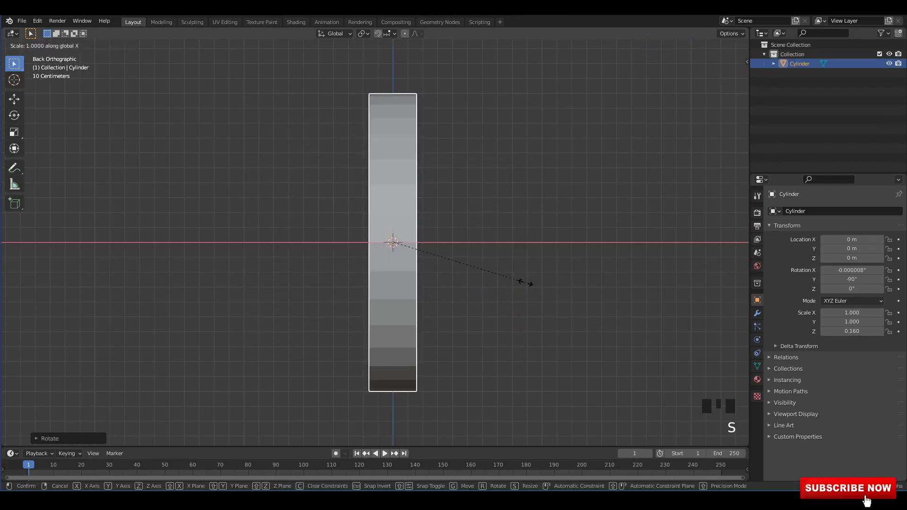
{"action": "left_click", "coordinate": [592, 279]}
Step: Apply smooth shading to the upright cylinder
{"action": "mouse_move", "coordinate": [593, 279]}
{"action": "middle_mouse_down"}
{"action": "mouse_move", "coordinate": [487, 282]}
{"action": "mouse_move", "coordinate": [534, 309]}
{"action": "middle_mouse_up"}
{"action": "right_click", "coordinate": [486, 282]}
{"action": "left_click", "coordinate": [488, 285]}
Step: Set the solid viewport colour to Random and enable Cavity shading with raised ridge and valley strengths
{"action": "left_click", "coordinate": [740, 45]}
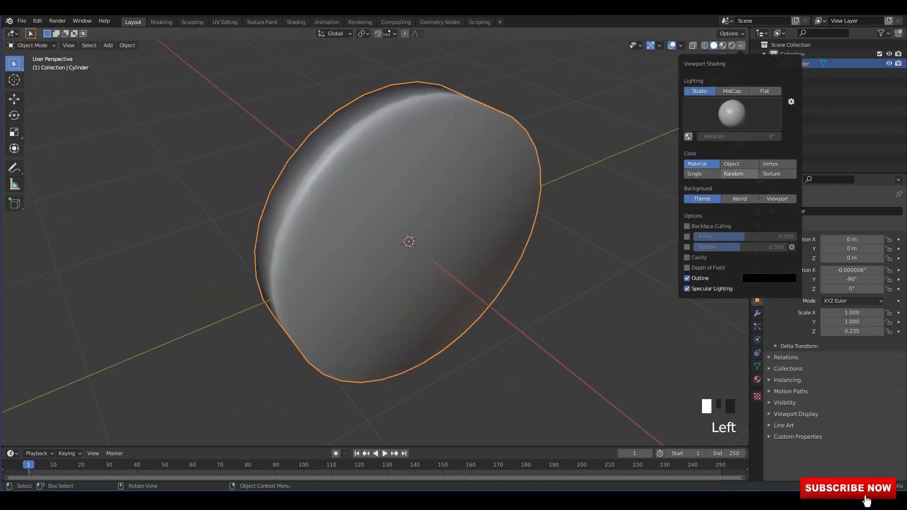
{"action": "left_click", "coordinate": [734, 174]}
{"action": "left_click", "coordinate": [687, 258]}
{"action": "left_click", "coordinate": [774, 258]}
{"action": "left_click", "coordinate": [789, 308]}
{"action": "left_click_drag", "start_coordinate": [704, 278], "coordinate": [789, 279]}
{"action": "left_click_drag", "start_coordinate": [710, 299], "coordinate": [742, 299]}
{"action": "left_click_drag", "start_coordinate": [766, 299], "coordinate": [797, 299]}
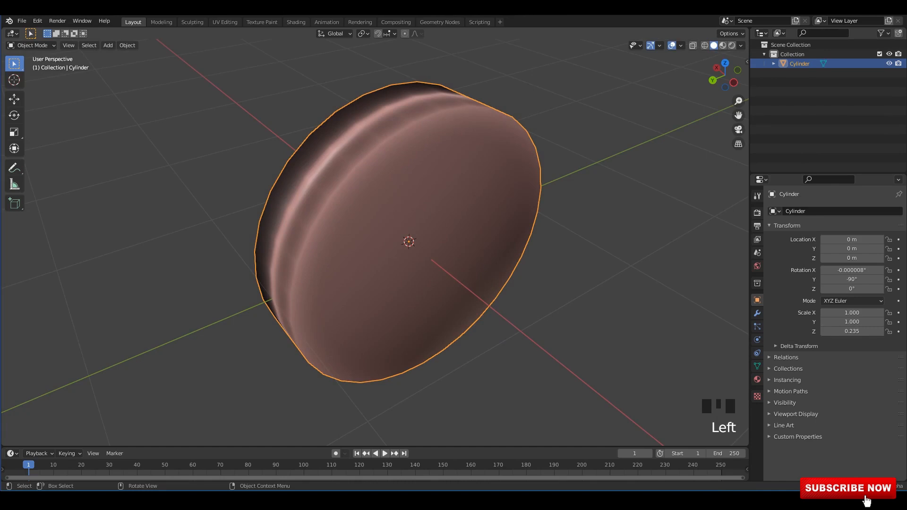
Step: Enable Auto Smooth at 30° in the cylinder's normals settings
{"action": "left_click", "coordinate": [757, 366]}
{"action": "left_click", "coordinate": [823, 398]}
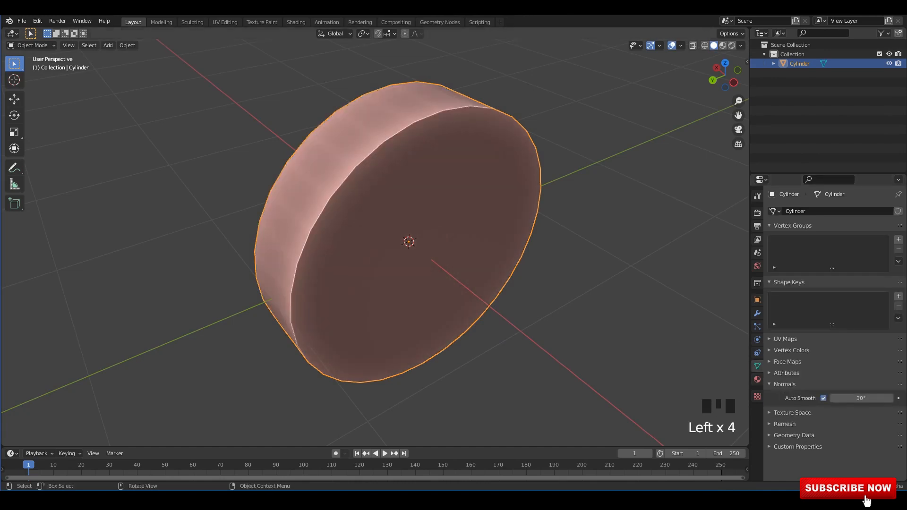
{"action": "key", "text": "Tab"}
{"action": "key", "text": "Tab"}
Step: Inset both flat end faces of the cylinder by about 0.125 m, saving the file along the way
{"action": "key", "text": "Tab"}
{"action": "middle_click_drag", "start_coordinate": [425, 236], "coordinate": [397, 236]}
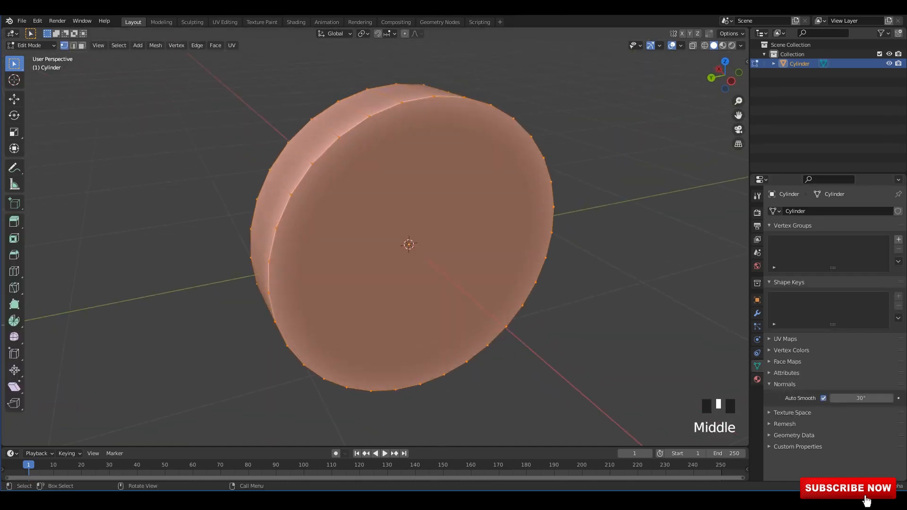
{"action": "key", "text": "3"}
{"action": "left_click", "coordinate": [397, 241]}
{"action": "key", "text": "ctrl+s"}
{"action": "left_click", "coordinate": [378, 226], "text": "shift"}
{"action": "middle_click_drag", "start_coordinate": [302, 236], "coordinate": [618, 203]}
{"action": "key", "text": "i"}
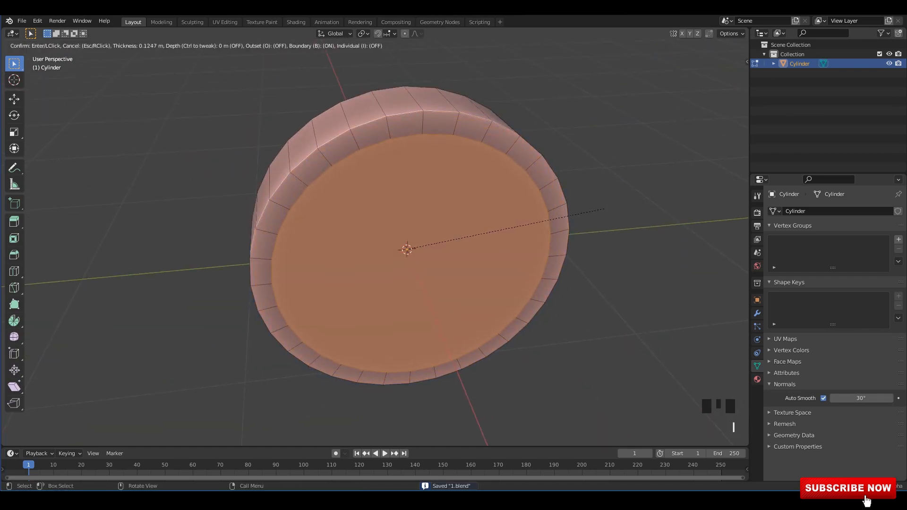
{"action": "left_click", "coordinate": [604, 208]}
Step: Bridge the two inset end faces to cut a hole through the cylinder and leave edit mode
{"action": "right_click", "coordinate": [514, 154]}
{"action": "mouse_move", "coordinate": [513, 154]}
{"action": "left_click", "coordinate": [550, 154]}
{"action": "key", "text": "Tab"}
{"action": "middle_click_drag", "start_coordinate": [550, 160], "coordinate": [623, 168]}
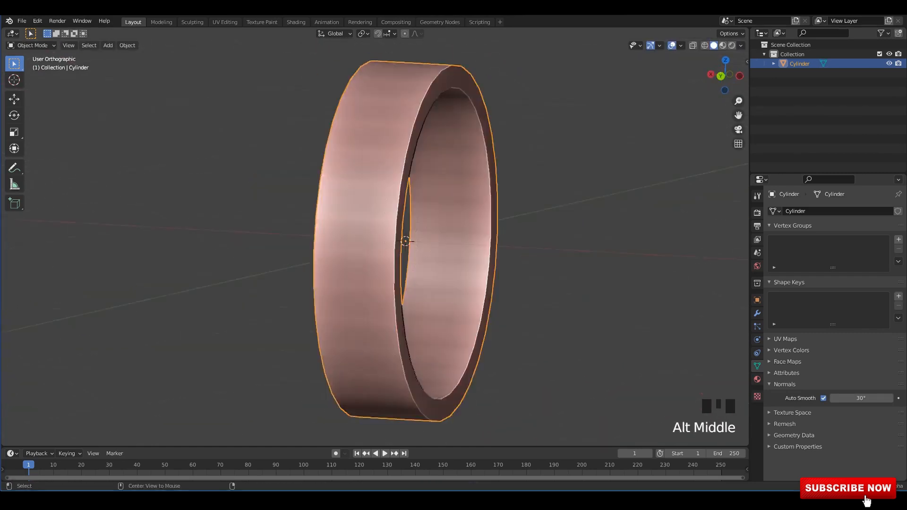
Step: Widen the ring band slightly along the X axis
{"action": "left_click", "coordinate": [406, 227]}
{"action": "middle_click_drag", "start_coordinate": [406, 227], "coordinate": [366, 245]}
{"action": "key", "text": "s"}
{"action": "key", "text": "x"}
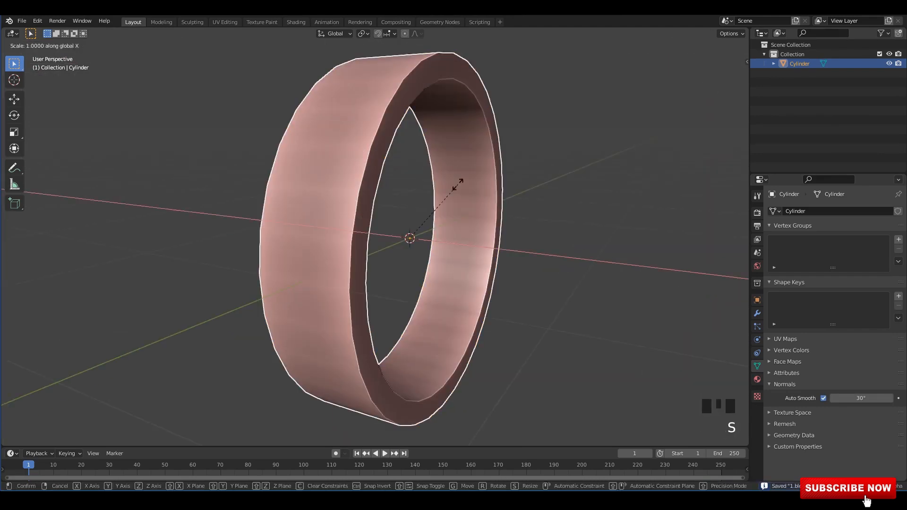
{"action": "left_click", "coordinate": [488, 197]}
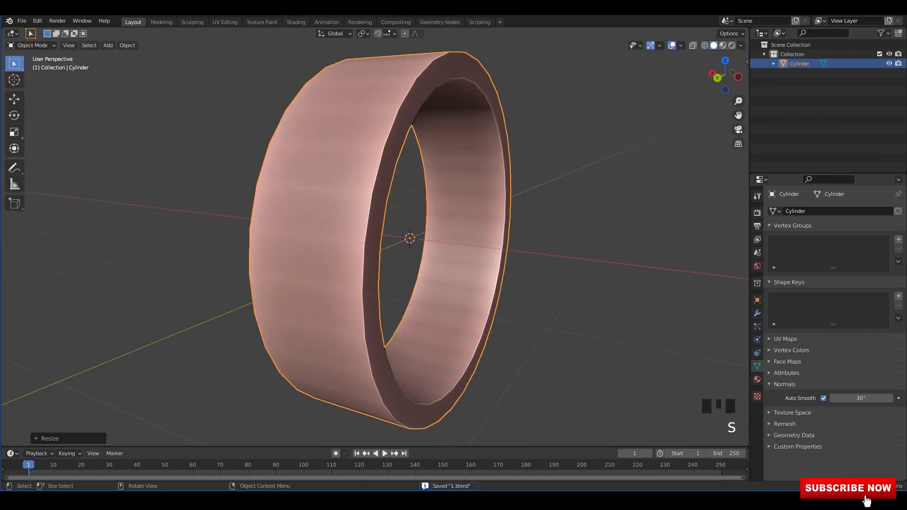
{"action": "left_click", "coordinate": [543, 203]}
{"action": "middle_click_drag", "start_coordinate": [543, 203], "coordinate": [476, 241]}
Step: Narrow the vertices at the bottom centre of the ring along X to about 0.54 with smooth proportional editing
{"action": "key", "text": "Tab"}
{"action": "middle_click_drag", "start_coordinate": [477, 241], "coordinate": [485, 212], "text": "shift"}
{"action": "middle_click_drag", "start_coordinate": [485, 211], "coordinate": [484, 194], "text": "alt"}
{"action": "middle_click_drag", "start_coordinate": [484, 193], "coordinate": [483, 174], "text": "alt"}
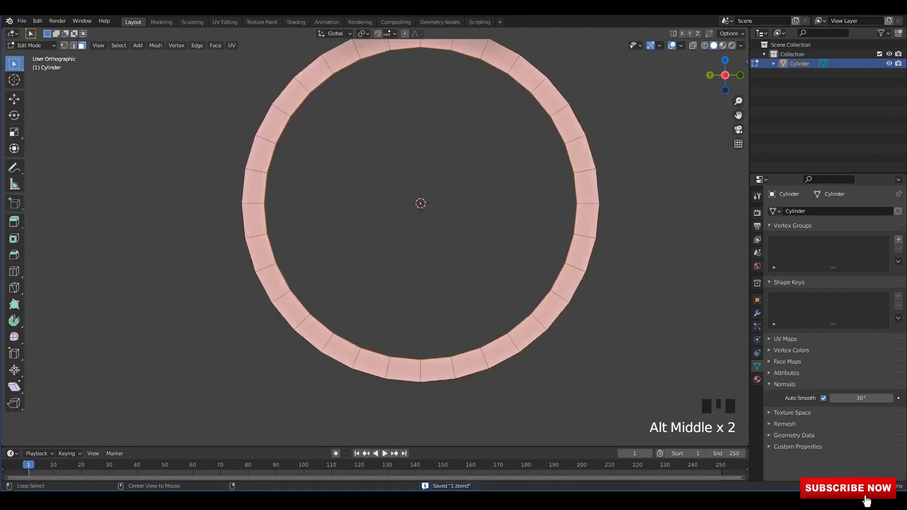
{"action": "key", "text": "alt+z"}
{"action": "left_click_drag", "start_coordinate": [442, 392], "coordinate": [443, 392]}
{"action": "middle_click_drag", "start_coordinate": [442, 393], "coordinate": [418, 355]}
{"action": "key", "text": "alt+z"}
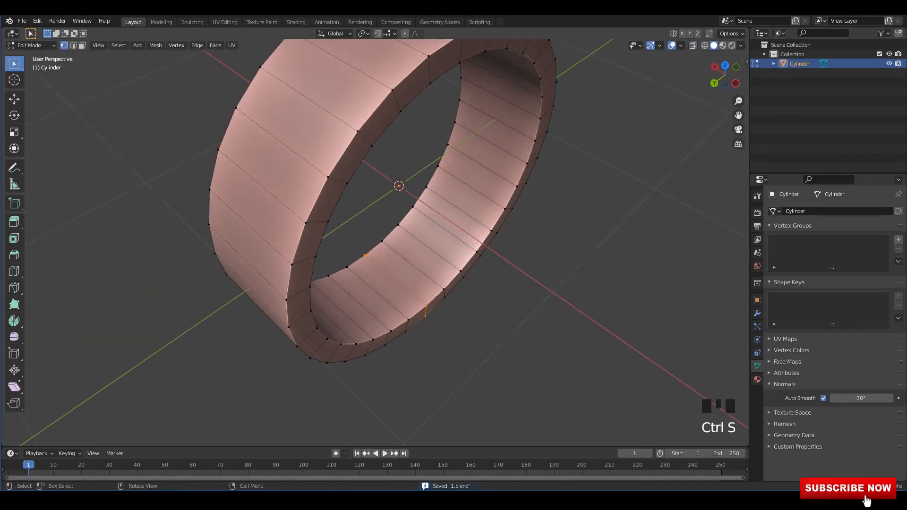
{"action": "middle_click_drag", "start_coordinate": [567, 340], "coordinate": [489, 287]}
{"action": "key", "text": "s"}
{"action": "right_click", "coordinate": [551, 328]}
{"action": "key", "text": "s"}
{"action": "key", "text": "x"}
{"action": "scroll", "coordinate": [482, 285], "scroll_direction": "down", "scroll_amount": 8}
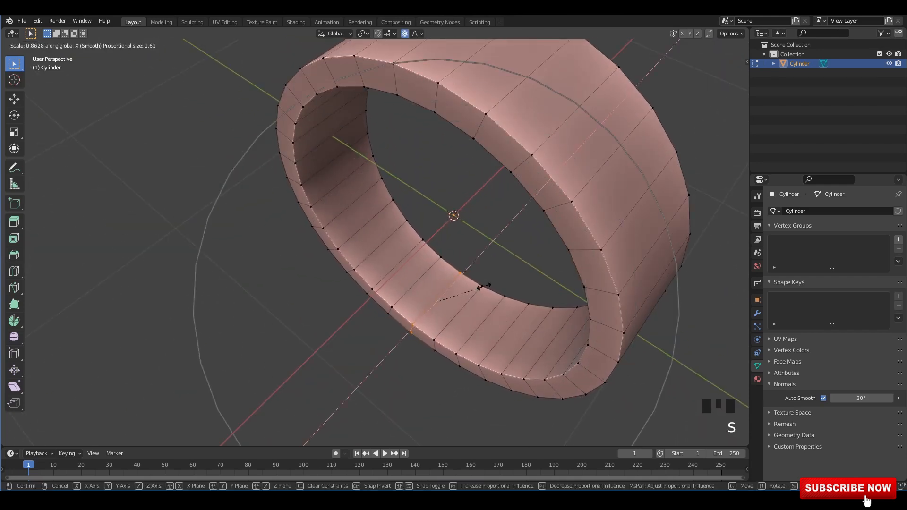
{"action": "scroll", "coordinate": [466, 292], "scroll_direction": "up", "scroll_amount": 3}
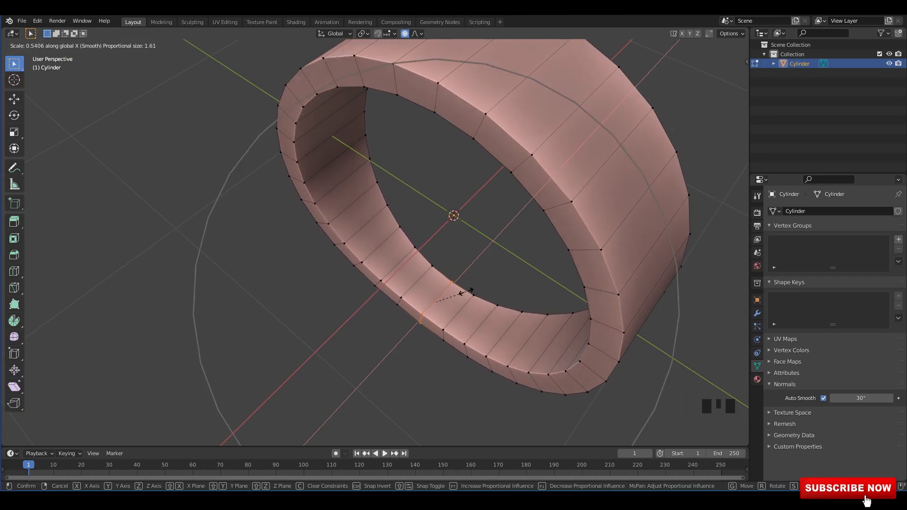
{"action": "scroll", "coordinate": [465, 292], "scroll_direction": "down", "scroll_amount": 1}
{"action": "left_click", "coordinate": [466, 292]}
Step: Widen the vertices at the top centre of the ring along X with smooth proportional editing and leave edit mode
{"action": "middle_click_drag", "start_coordinate": [465, 292], "coordinate": [486, 420]}
{"action": "key", "text": "Tab"}
{"action": "scroll", "coordinate": [576, 255], "scroll_direction": "down", "scroll_amount": 1}
{"action": "left_click", "coordinate": [576, 255]}
{"action": "key", "text": "Tab"}
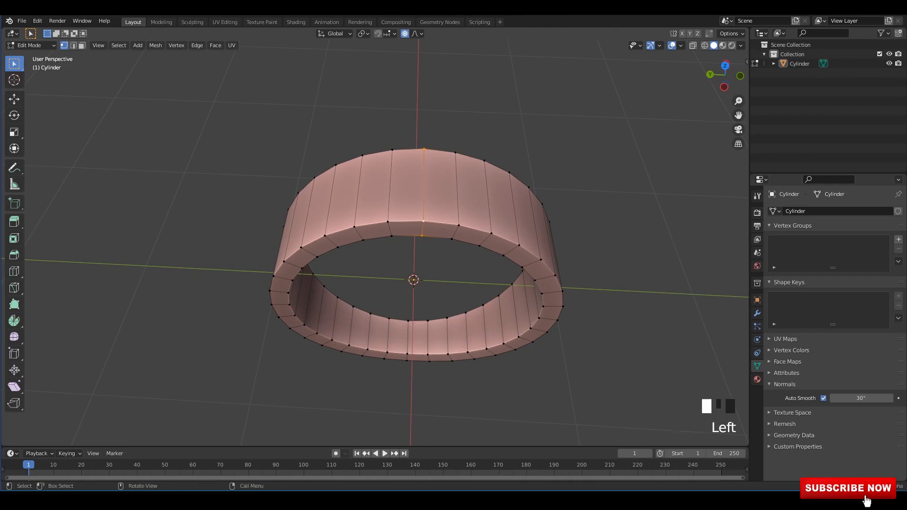
{"action": "middle_click_drag", "start_coordinate": [424, 229], "coordinate": [423, 203], "text": "alt"}
{"action": "middle_click_drag", "start_coordinate": [423, 203], "coordinate": [475, 283], "text": "alt"}
{"action": "middle_click_drag", "start_coordinate": [475, 283], "coordinate": [442, 233], "text": "shift"}
{"action": "key", "text": "s"}
{"action": "scroll", "coordinate": [460, 246], "scroll_direction": "down", "scroll_amount": 3}
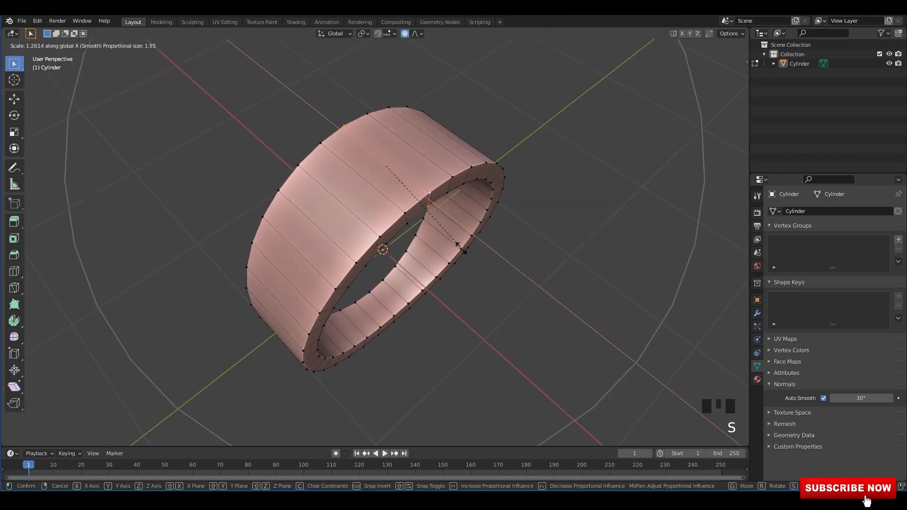
{"action": "left_click", "coordinate": [482, 268]}
{"action": "key", "text": "Tab"}
Step: Raise the ring along Z until its bottom rests at the world origin, apply its transform, and enter edit mode
{"action": "middle_click_drag", "start_coordinate": [482, 268], "coordinate": [481, 243], "text": "alt"}
{"action": "middle_click_drag", "start_coordinate": [481, 243], "coordinate": [487, 265], "text": "alt"}
{"action": "scroll", "coordinate": [482, 267], "scroll_direction": "down", "scroll_amount": 2}
{"action": "left_click", "coordinate": [486, 290]}
{"action": "middle_click_drag", "start_coordinate": [486, 266], "coordinate": [486, 289], "text": "alt"}
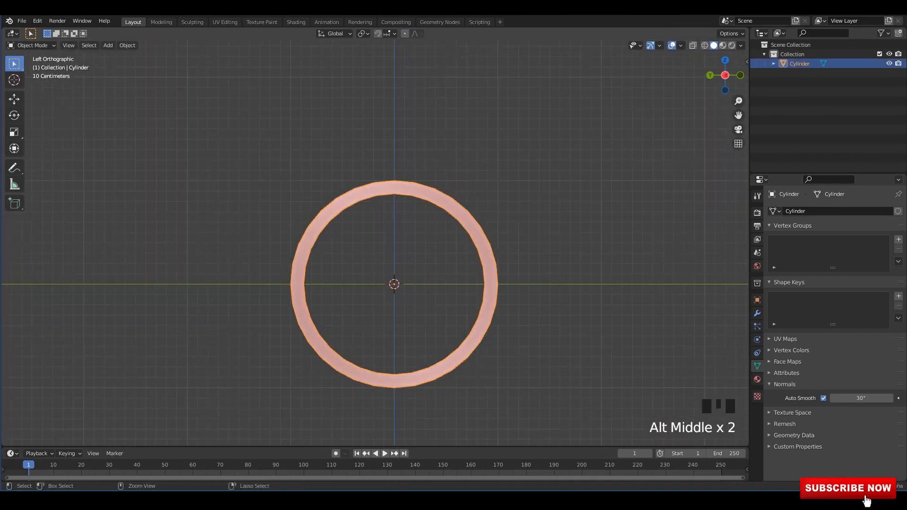
{"action": "left_click_drag", "start_coordinate": [394, 251], "coordinate": [394, 149]}
{"action": "key", "text": "ctrl+a"}
{"action": "left_click", "coordinate": [394, 151]}
{"action": "scroll", "coordinate": [444, 189], "scroll_direction": "up", "scroll_amount": 1}
{"action": "middle_click_drag", "start_coordinate": [393, 156], "coordinate": [290, 252]}
{"action": "key", "text": "Tab"}
{"action": "left_click", "coordinate": [434, 264]}
{"action": "right_click", "coordinate": [433, 264]}
{"action": "middle_click_drag", "start_coordinate": [434, 263], "coordinate": [446, 224]}
{"action": "key", "text": "ctrl+b"}
{"action": "right_click", "coordinate": [446, 223]}
{"action": "key", "text": "ctrl+z"}
{"action": "middle_click_drag", "start_coordinate": [422, 165], "coordinate": [411, 162]}
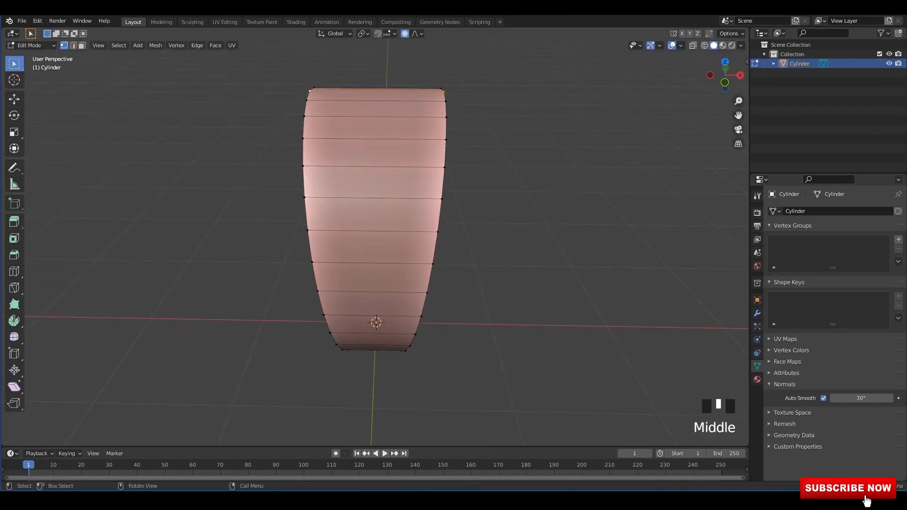
{"action": "key", "text": "r"}
{"action": "right_click", "coordinate": [411, 162]}
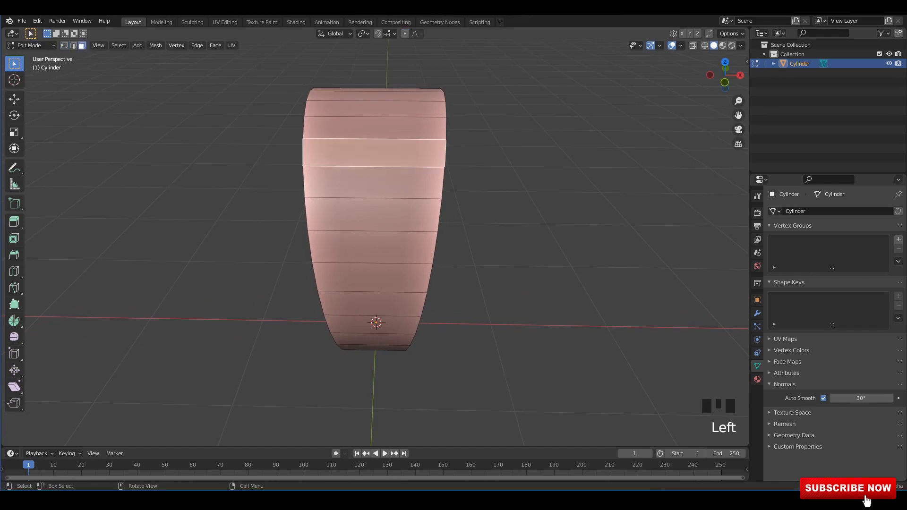
Step: Inset the full loop of outer faces around the ring to leave a narrow rim on each side, and save
{"action": "left_click", "coordinate": [416, 163], "text": "alt+shift"}
{"action": "middle_click_drag", "start_coordinate": [420, 162], "coordinate": [354, 166]}
{"action": "key", "text": "ctrl+s"}
{"action": "middle_click_drag", "start_coordinate": [460, 181], "coordinate": [526, 185]}
{"action": "key", "text": "i"}
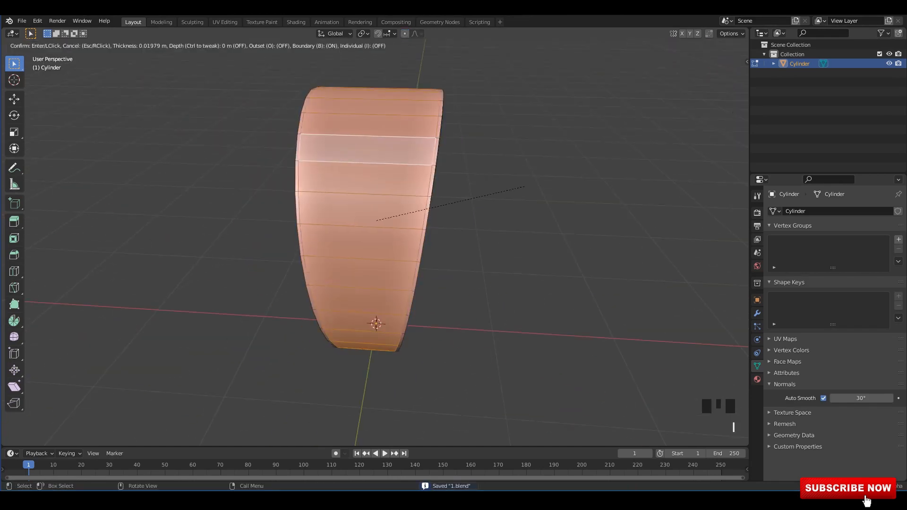
{"action": "left_click", "coordinate": [515, 187]}
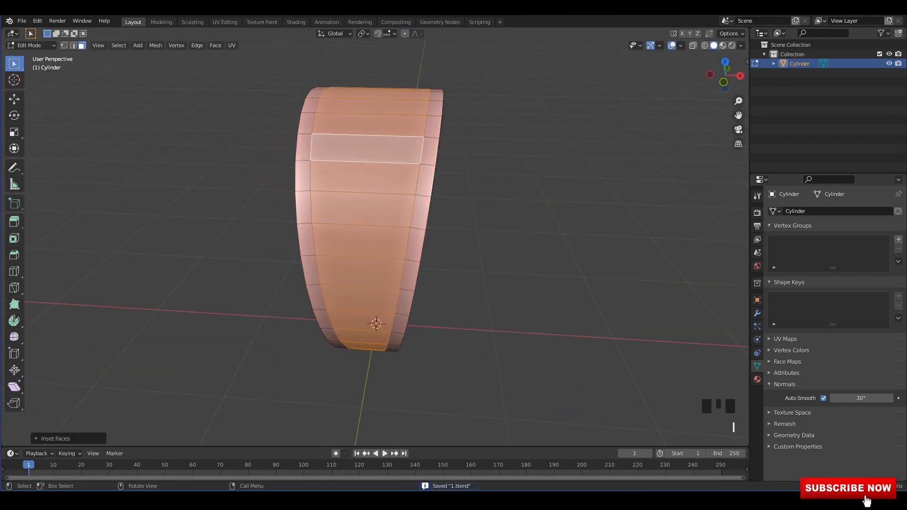
{"action": "middle_click_drag", "start_coordinate": [515, 187], "coordinate": [453, 189]}
{"action": "middle_click_drag", "start_coordinate": [454, 189], "coordinate": [505, 177]}
{"action": "key", "text": "ctrl+s"}
Step: Extrude the inset outer faces in place, shrink them inward along their normals to form a recessed band, and save
{"action": "key", "text": "r"}
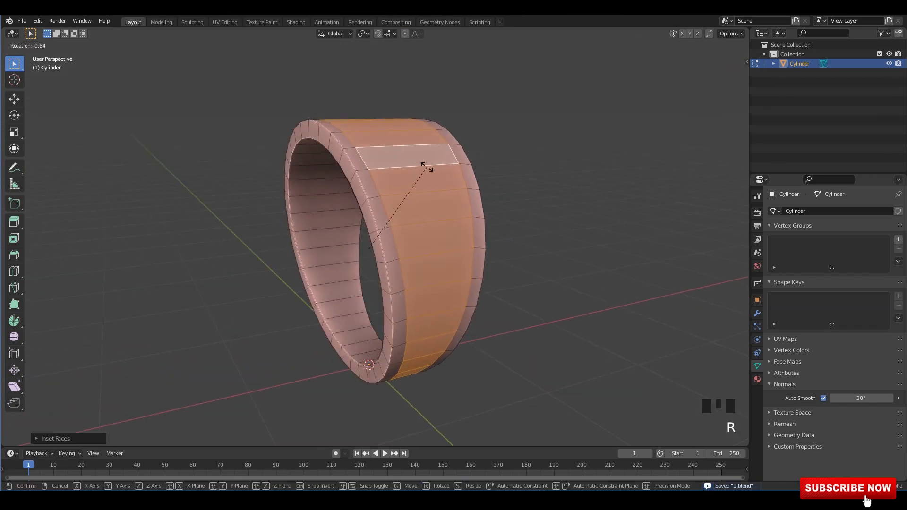
{"action": "right_click", "coordinate": [428, 166]}
{"action": "key", "text": "e"}
{"action": "right_click", "coordinate": [428, 165]}
{"action": "key", "text": "alt+s"}
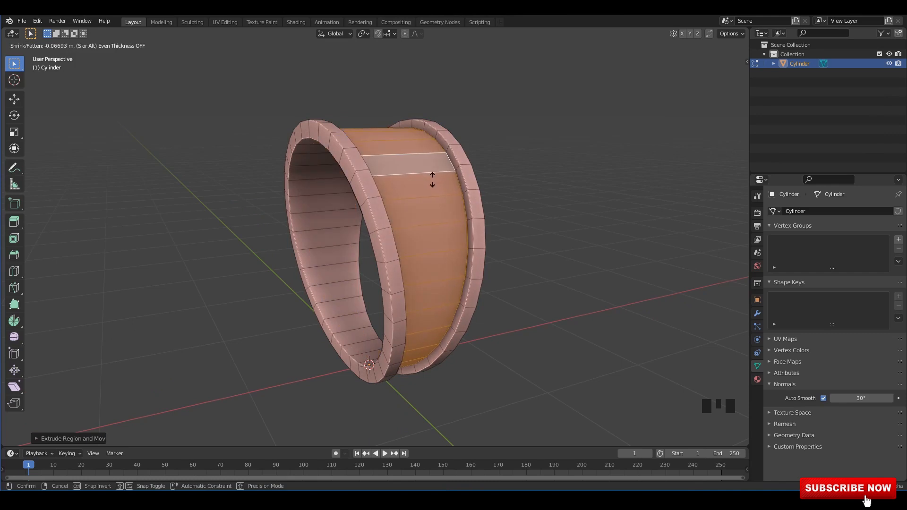
{"action": "left_click", "coordinate": [436, 170]}
{"action": "key", "text": "Tab"}
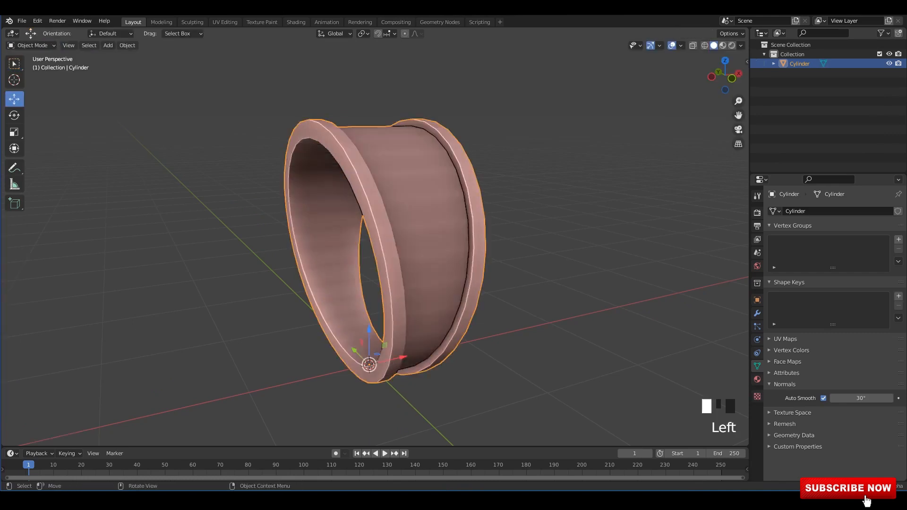
{"action": "key", "text": "ctrl+s"}
Step: Bevel the edge loops along both rims of the ring with two segments and leave edit mode
{"action": "middle_click_drag", "start_coordinate": [436, 171], "coordinate": [437, 203]}
{"action": "key", "text": "Tab"}
{"action": "scroll", "coordinate": [437, 203], "scroll_direction": "up", "scroll_amount": 2}
{"action": "key", "text": "ctrl+s"}
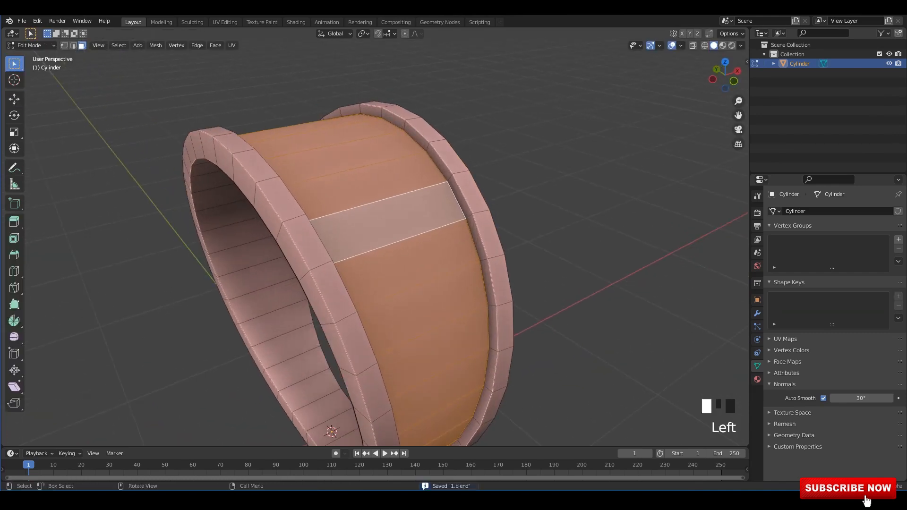
{"action": "left_click", "coordinate": [371, 185]}
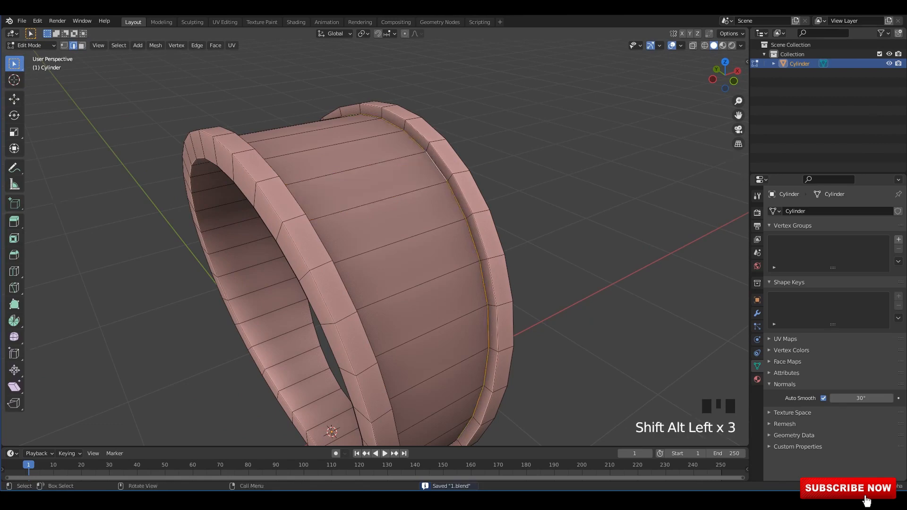
{"action": "scroll", "coordinate": [364, 166], "scroll_direction": "up", "scroll_amount": 2}
{"action": "middle_click_drag", "start_coordinate": [437, 166], "coordinate": [265, 166]}
{"action": "middle_click_drag", "start_coordinate": [402, 194], "coordinate": [430, 155]}
{"action": "left_click", "coordinate": [401, 146], "text": "alt+shift"}
{"action": "scroll", "coordinate": [397, 189], "scroll_direction": "down", "scroll_amount": 3}
{"action": "middle_click_drag", "start_coordinate": [397, 189], "coordinate": [445, 236]}
{"action": "scroll", "coordinate": [302, 236], "scroll_direction": "up", "scroll_amount": 1}
{"action": "scroll", "coordinate": [302, 237], "scroll_direction": "up", "scroll_amount": 3}
{"action": "scroll", "coordinate": [387, 245], "scroll_direction": "up", "scroll_amount": 3}
{"action": "key", "text": "ctrl+b"}
{"action": "scroll", "coordinate": [398, 370], "scroll_direction": "up", "scroll_amount": 1}
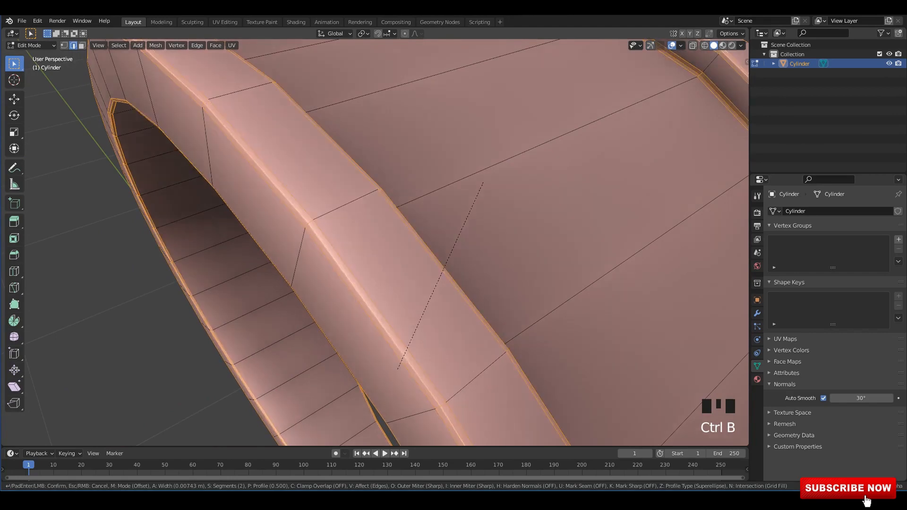
{"action": "left_click", "coordinate": [485, 179]}
{"action": "scroll", "coordinate": [485, 180], "scroll_direction": "down", "scroll_amount": 3}
{"action": "key", "text": "Tab"}
{"action": "scroll", "coordinate": [485, 179], "scroll_direction": "down", "scroll_amount": 3}
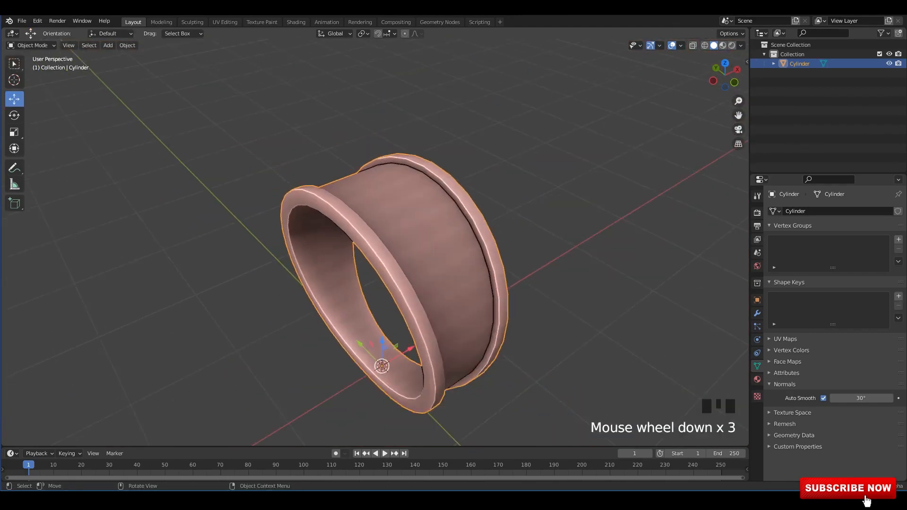
Step: Examine the smoothed ring from several angles, in and out of edit mode
{"action": "middle_click_drag", "start_coordinate": [485, 180], "coordinate": [473, 118]}
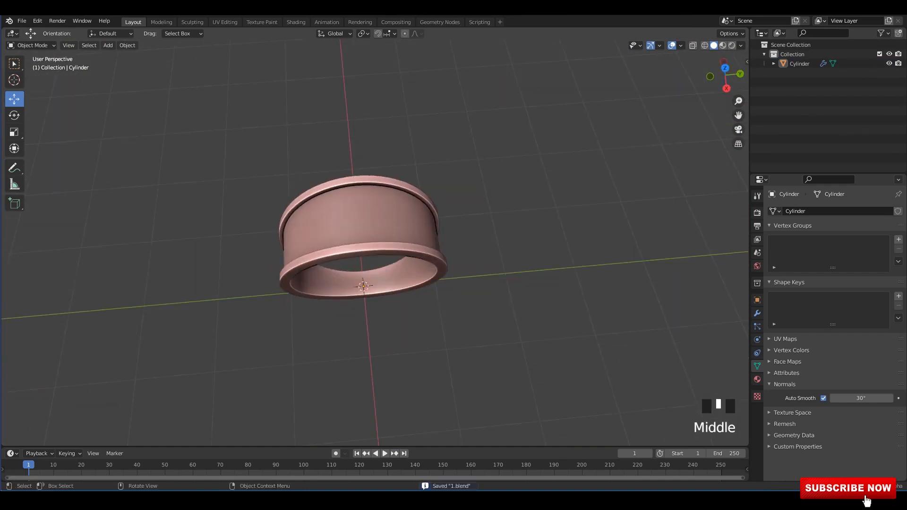
{"action": "scroll", "coordinate": [378, 236], "scroll_direction": "up", "scroll_amount": 1}
{"action": "key", "text": "Tab"}
{"action": "mouse_move", "coordinate": [378, 237]}
{"action": "middle_mouse_down"}
{"action": "mouse_move", "coordinate": [435, 250]}
{"action": "mouse_move", "coordinate": [467, 226]}
{"action": "mouse_move", "coordinate": [383, 213]}
{"action": "mouse_move", "coordinate": [366, 236]}
{"action": "middle_mouse_up"}
{"action": "key", "text": "Tab"}
{"action": "key", "text": "Tab"}
{"action": "middle_click_drag", "start_coordinate": [462, 241], "coordinate": [378, 212]}
{"action": "key", "text": "Tab"}
{"action": "scroll", "coordinate": [378, 213], "scroll_direction": "up", "scroll_amount": 1}
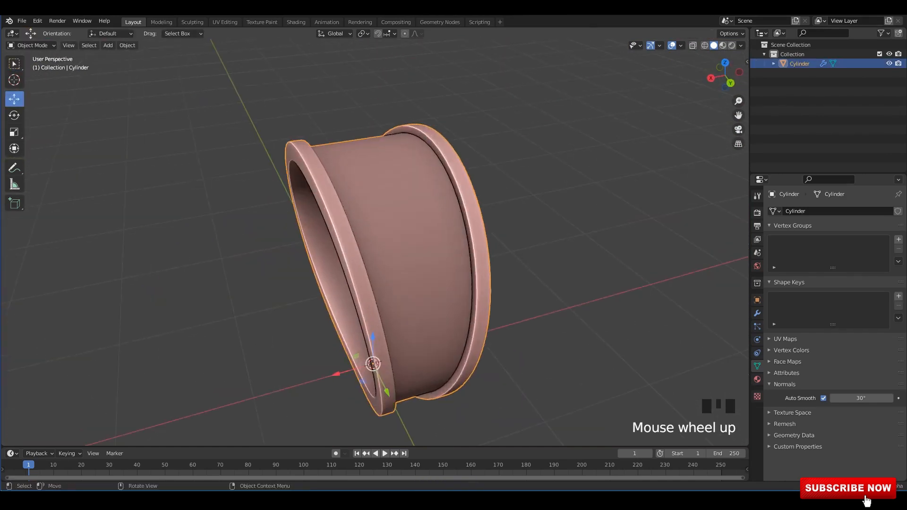
Step: Inset the full loop of recessed band faces to leave a narrow margin beside each rim
{"action": "key", "text": "Tab"}
{"action": "key", "text": "ctrl+r"}
{"action": "left_click", "coordinate": [373, 364]}
{"action": "middle_click_drag", "start_coordinate": [373, 364], "coordinate": [374, 365]}
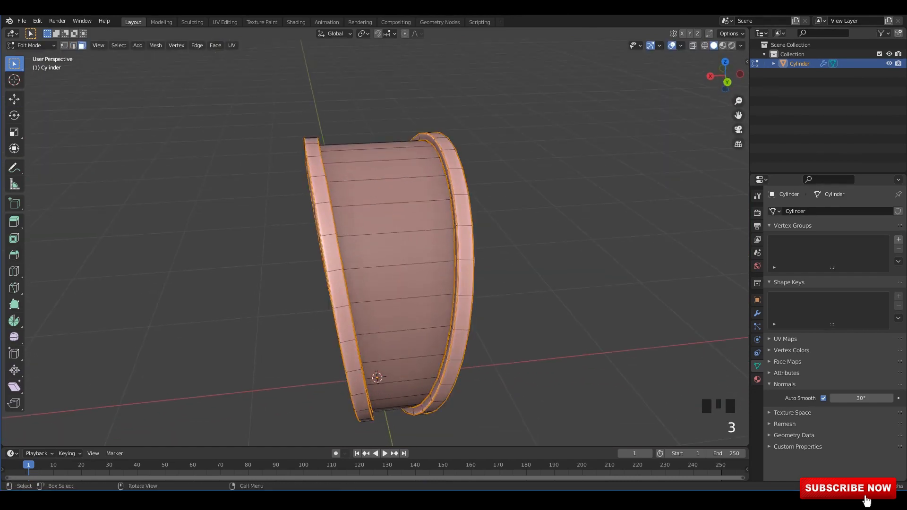
{"action": "key", "text": "i"}
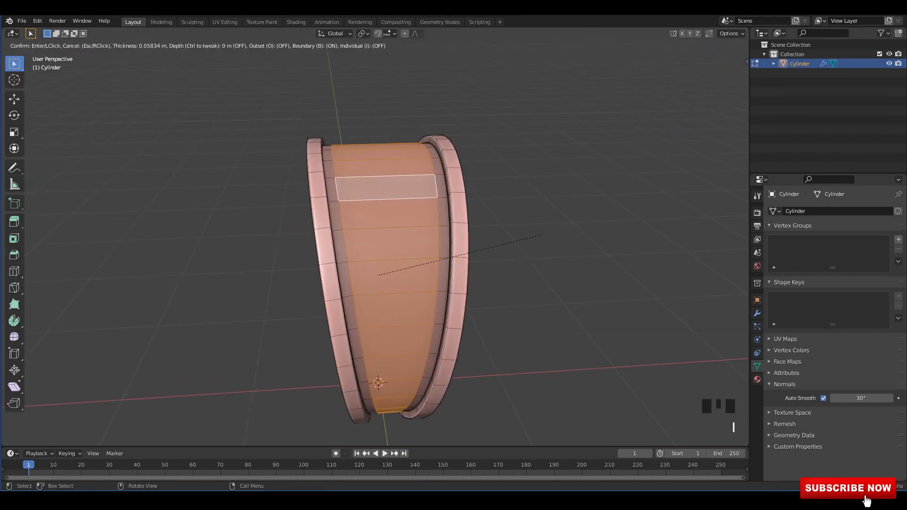
{"action": "key", "text": "Return"}
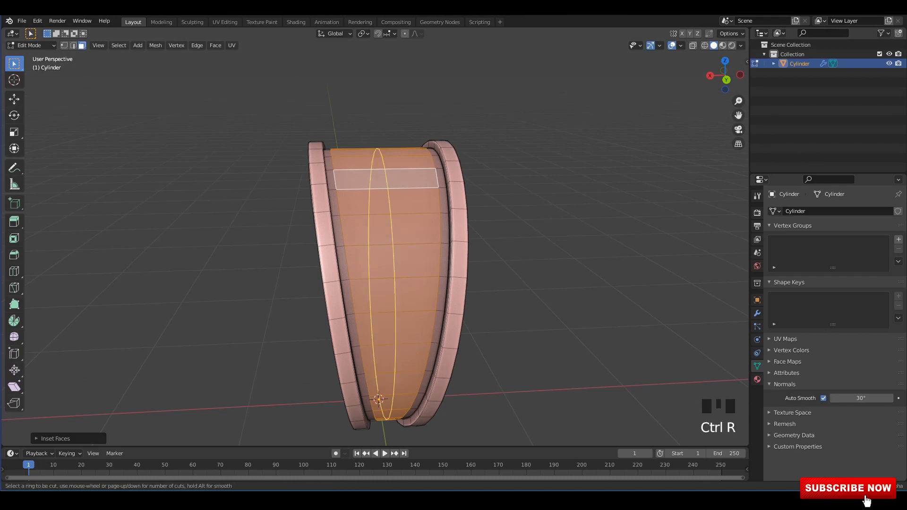
Step: Try to bulge the band by adding a loop cut around its middle and fattening it outward
{"action": "left_click", "coordinate": [421, 203]}
{"action": "key", "text": "alt+s"}
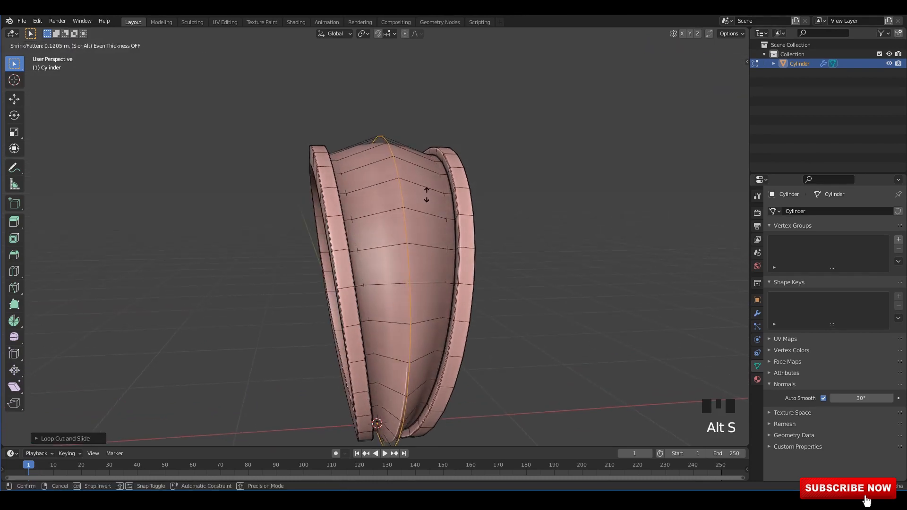
{"action": "right_click", "coordinate": [427, 195]}
{"action": "middle_click_drag", "start_coordinate": [418, 227], "coordinate": [392, 270]}
{"action": "key", "text": "ctrl+z"}
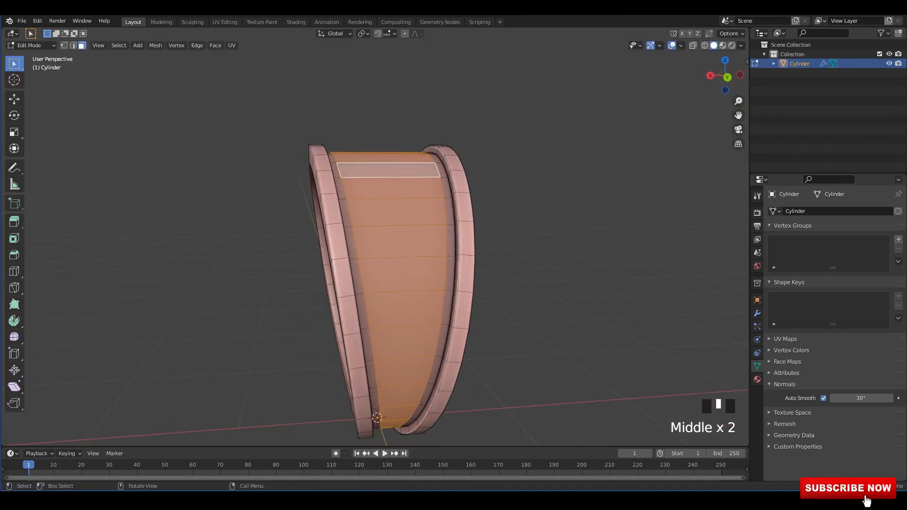
Step: Extrude the inset band faces in place, fatten them outward along their normals to form a raised central band, and save
{"action": "key", "text": "alt+s"}
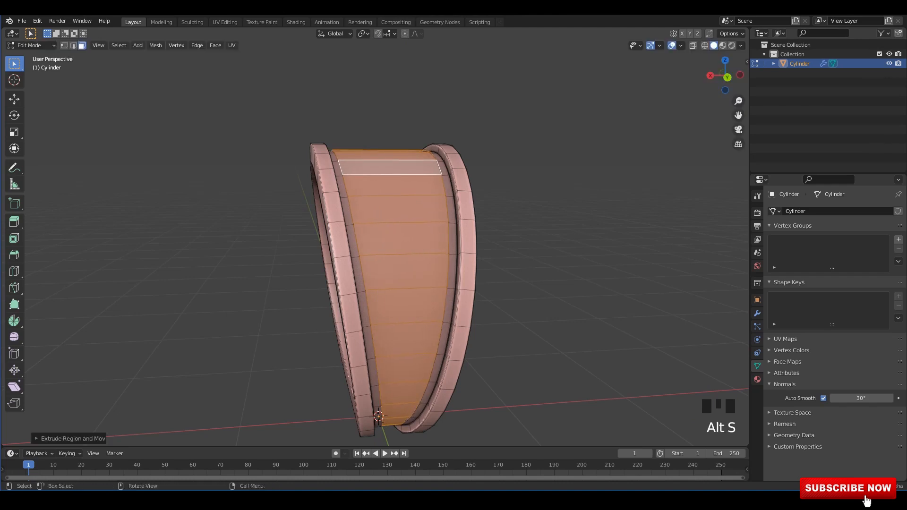
{"action": "right_click", "coordinate": [421, 211]}
{"action": "key", "text": "e"}
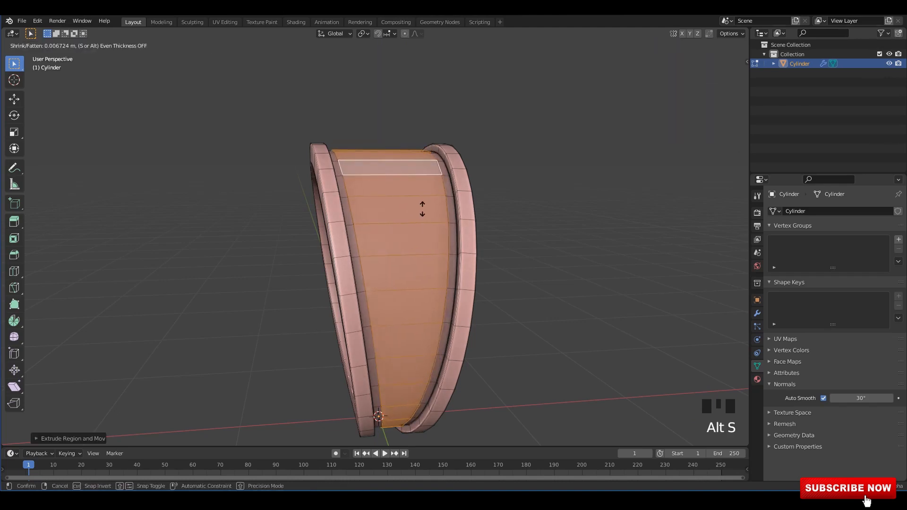
{"action": "left_click", "coordinate": [424, 207]}
{"action": "middle_click_drag", "start_coordinate": [423, 206], "coordinate": [465, 255], "text": "alt"}
{"action": "scroll", "coordinate": [467, 257], "scroll_direction": "up", "scroll_amount": 3}
{"action": "key", "text": "alt+s"}
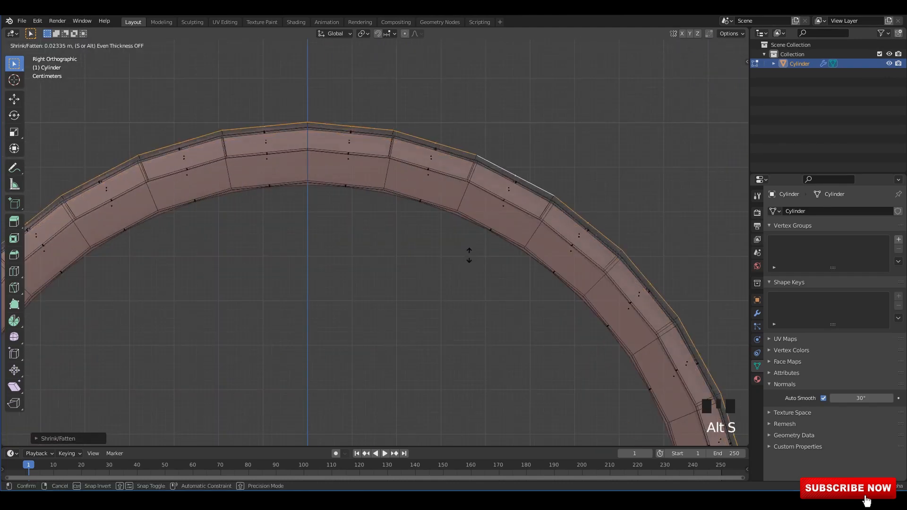
{"action": "left_click", "coordinate": [465, 259]}
{"action": "scroll", "coordinate": [465, 259], "scroll_direction": "down", "scroll_amount": 3, "text": "alt"}
{"action": "key", "text": "Tab"}
{"action": "middle_click_drag", "start_coordinate": [465, 259], "coordinate": [343, 293]}
{"action": "scroll", "coordinate": [378, 283], "scroll_direction": "down", "scroll_amount": 5}
{"action": "key", "text": "Tab"}
{"action": "scroll", "coordinate": [378, 284], "scroll_direction": "up", "scroll_amount": 5}
{"action": "key", "text": "ctrl+s"}
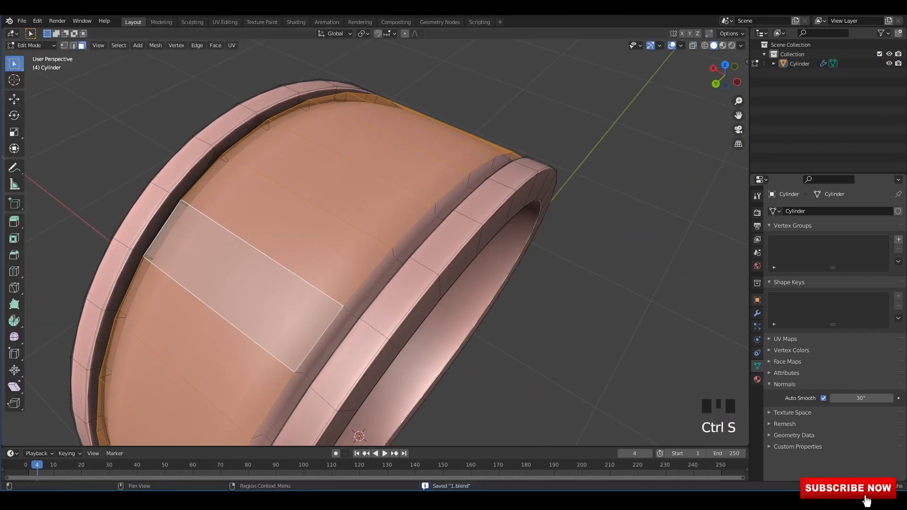
Step: Turn off the Subdivision modifier's viewport display and leave edit mode to check the plain ring
{"action": "left_click", "coordinate": [757, 313]}
{"action": "left_click", "coordinate": [857, 227]}
{"action": "key", "text": "Tab"}
{"action": "middle_click_drag", "start_coordinate": [377, 246], "coordinate": [340, 284]}
{"action": "scroll", "coordinate": [378, 243], "scroll_direction": "up", "scroll_amount": 1}
Step: Slide the edge loop at the foot of the raised band's near side outward toward the rim
{"action": "key", "text": "Tab"}
{"action": "key", "text": "2"}
{"action": "left_click", "coordinate": [467, 194]}
{"action": "scroll", "coordinate": [378, 236], "scroll_direction": "up", "scroll_amount": 2, "text": "shift"}
{"action": "key", "text": "g"}
{"action": "key", "text": "g"}
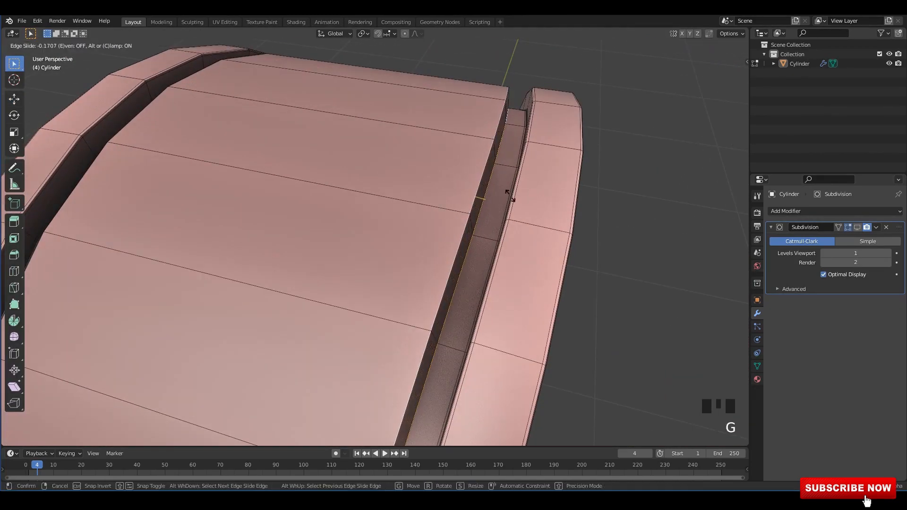
{"action": "left_click", "coordinate": [522, 196]}
Step: Slide the matching foot edge loop on the opposite side of the raised band toward its rim
{"action": "middle_click_drag", "start_coordinate": [500, 203], "coordinate": [350, 210]}
{"action": "left_click", "coordinate": [239, 216]}
{"action": "key", "text": "g"}
{"action": "key", "text": "g"}
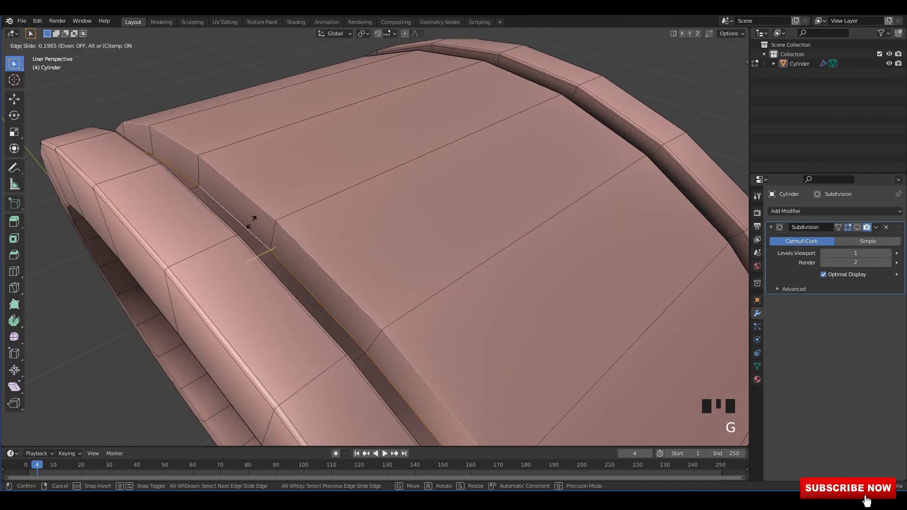
{"action": "left_click", "coordinate": [246, 226]}
Step: Leave edit mode, preview the ring with its subdivision shown, hide the subdivision again, and save
{"action": "scroll", "coordinate": [246, 227], "scroll_direction": "down", "scroll_amount": 6}
{"action": "middle_click_drag", "start_coordinate": [246, 226], "coordinate": [189, 118]}
{"action": "key", "text": "Tab"}
{"action": "left_click", "coordinate": [857, 227]}
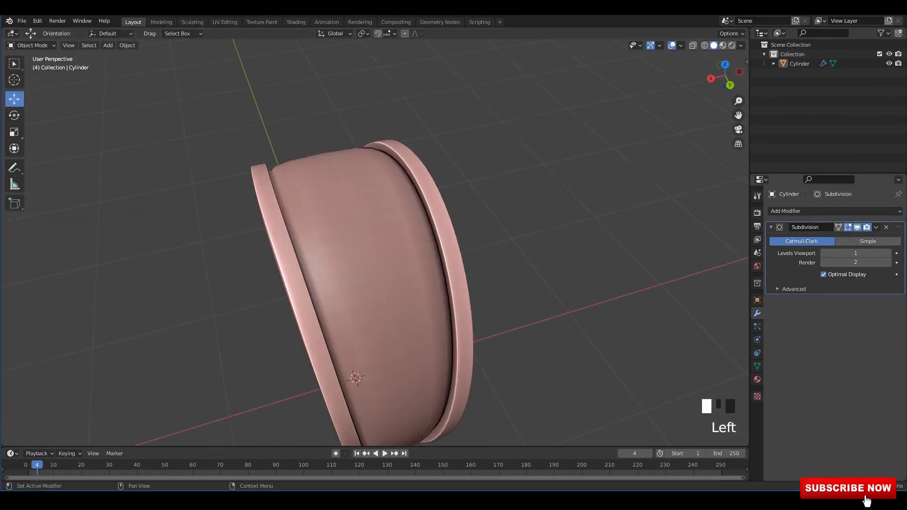
{"action": "middle_click_drag", "start_coordinate": [472, 212], "coordinate": [331, 321]}
{"action": "key", "text": "ctrl+s"}
{"action": "left_click", "coordinate": [857, 227]}
{"action": "middle_click_drag", "start_coordinate": [425, 264], "coordinate": [500, 236]}
{"action": "key", "text": "ctrl+s"}
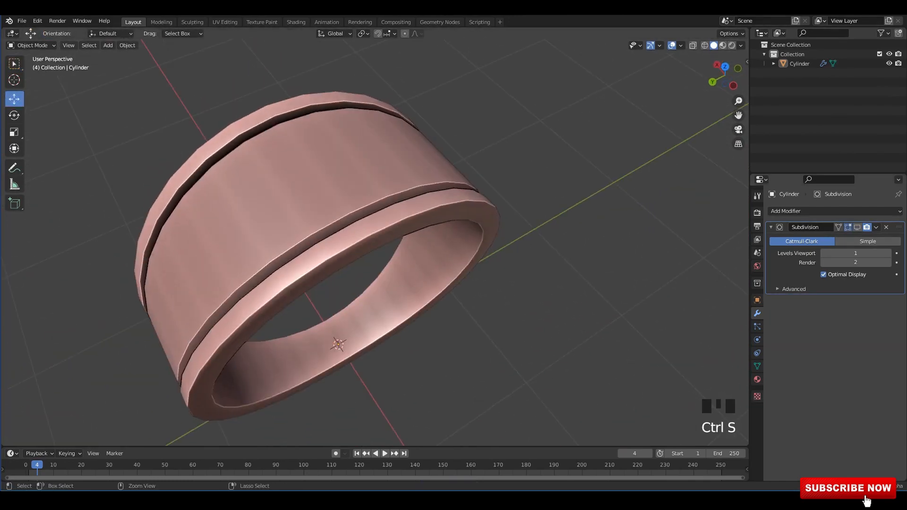
Step: Compare the ring's shape with the level 1 subdivision shown and hidden
{"action": "key", "text": "ctrl+1"}
{"action": "scroll", "coordinate": [425, 236], "scroll_direction": "down", "scroll_amount": 3}
{"action": "middle_click_drag", "start_coordinate": [425, 236], "coordinate": [482, 246]}
{"action": "scroll", "coordinate": [340, 245], "scroll_direction": "up", "scroll_amount": 2}
{"action": "left_click", "coordinate": [340, 245]}
{"action": "middle_click_drag", "start_coordinate": [340, 245], "coordinate": [307, 229]}
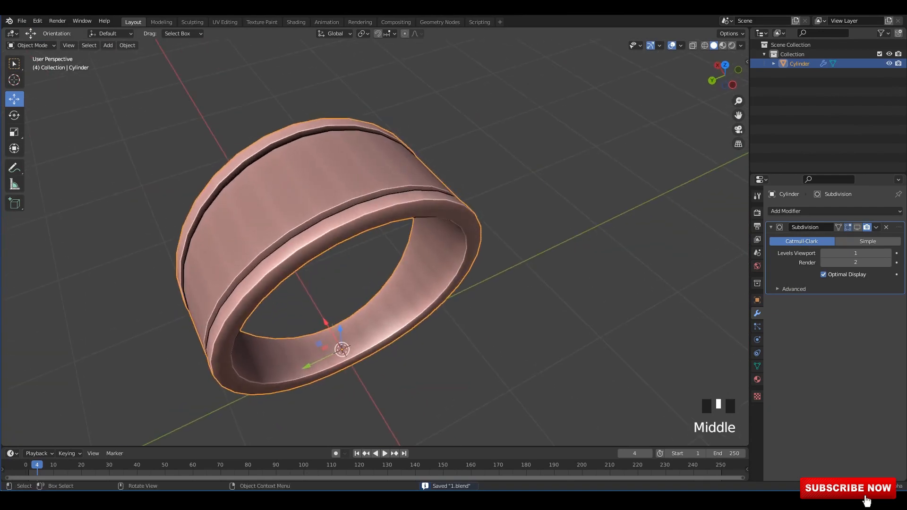
{"action": "left_click", "coordinate": [857, 227]}
{"action": "middle_click_drag", "start_coordinate": [614, 227], "coordinate": [622, 247]}
{"action": "left_click", "coordinate": [857, 227]}
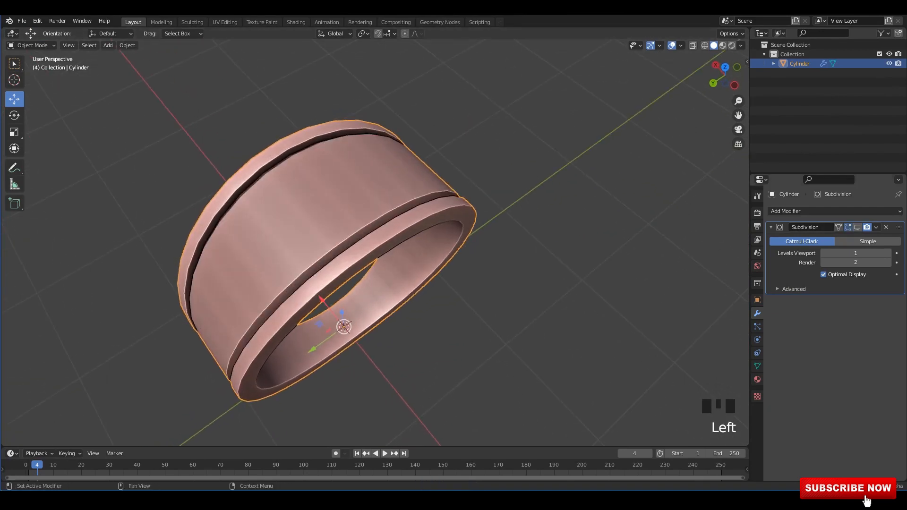
Step: Bevel the upper and foot edge loops on both sides of the raised band with two segments
{"action": "scroll", "coordinate": [340, 245], "scroll_direction": "up", "scroll_amount": 2}
{"action": "key", "text": "Tab"}
{"action": "scroll", "coordinate": [297, 236], "scroll_direction": "up", "scroll_amount": 2}
{"action": "middle_click_drag", "start_coordinate": [340, 245], "coordinate": [303, 236]}
{"action": "left_click", "coordinate": [321, 257]}
{"action": "scroll", "coordinate": [330, 246], "scroll_direction": "up", "scroll_amount": 2}
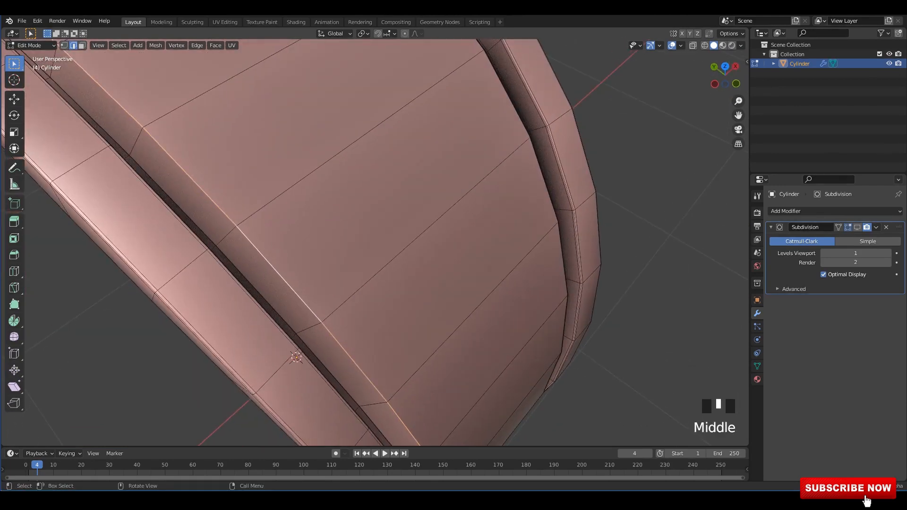
{"action": "middle_click_drag", "start_coordinate": [255, 289], "coordinate": [180, 278]}
{"action": "middle_click_drag", "start_coordinate": [326, 265], "coordinate": [406, 264], "text": "shift"}
{"action": "left_click", "coordinate": [380, 248], "text": "alt+shift"}
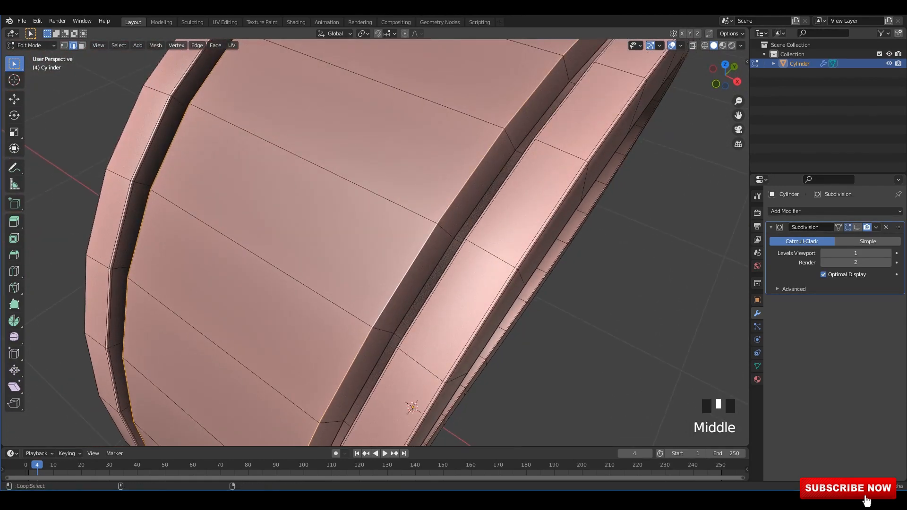
{"action": "scroll", "coordinate": [373, 241], "scroll_direction": "up", "scroll_amount": 1}
{"action": "key", "text": "ctrl+b"}
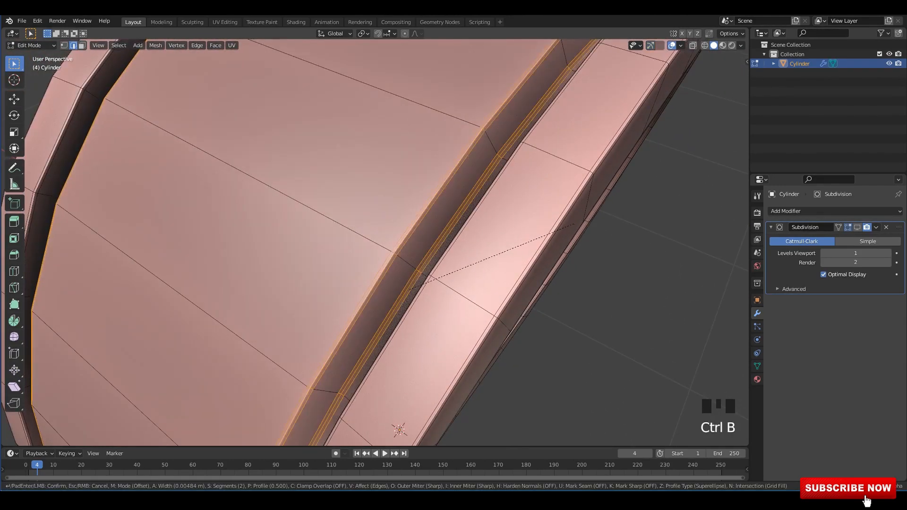
Step: Leave edit mode, show the Subdivision modifier in the viewport again, and deselect the ring
{"action": "key", "text": "Tab"}
{"action": "scroll", "coordinate": [373, 241], "scroll_direction": "down", "scroll_amount": 4}
{"action": "middle_click_drag", "start_coordinate": [373, 240], "coordinate": [463, 240]}
{"action": "left_click", "coordinate": [857, 227]}
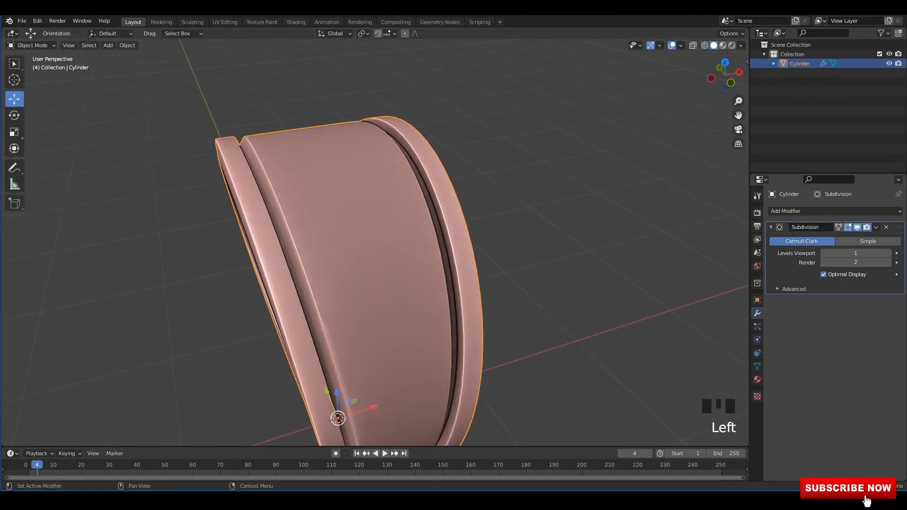
{"action": "left_click", "coordinate": [581, 227]}
{"action": "scroll", "coordinate": [567, 232], "scroll_direction": "down", "scroll_amount": 3}
{"action": "middle_click_drag", "start_coordinate": [567, 231], "coordinate": [449, 231]}
{"action": "left_click", "coordinate": [472, 264]}
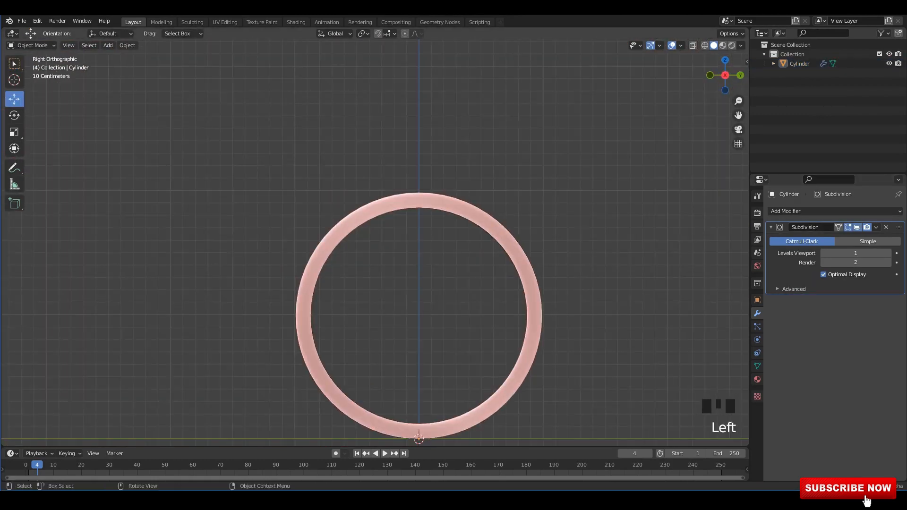
Step: Add a mesh cylinder with 32 vertices, 1 m radius and 2 m depth at the world origin
{"action": "scroll", "coordinate": [422, 189], "scroll_direction": "down", "scroll_amount": 1}
{"action": "middle_click_drag", "start_coordinate": [473, 293], "coordinate": [510, 217], "text": "shift"}
{"action": "middle_click_drag", "start_coordinate": [510, 217], "coordinate": [543, 184], "text": "alt"}
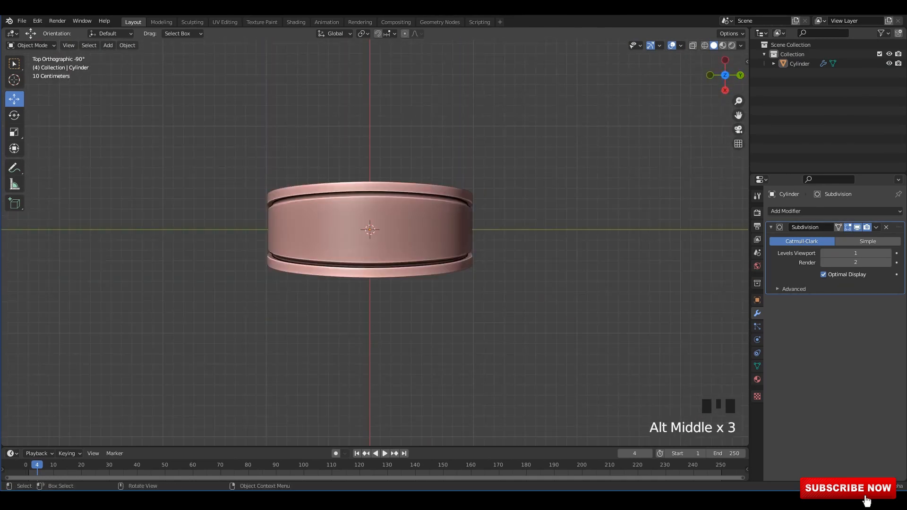
{"action": "middle_click_drag", "start_coordinate": [378, 236], "coordinate": [388, 165]}
{"action": "mouse_move", "coordinate": [387, 165]}
{"action": "middle_mouse_down", "text": "alt"}
{"action": "mouse_move", "coordinate": [425, 165]}
{"action": "mouse_move", "coordinate": [378, 163]}
{"action": "middle_mouse_up", "text": "alt"}
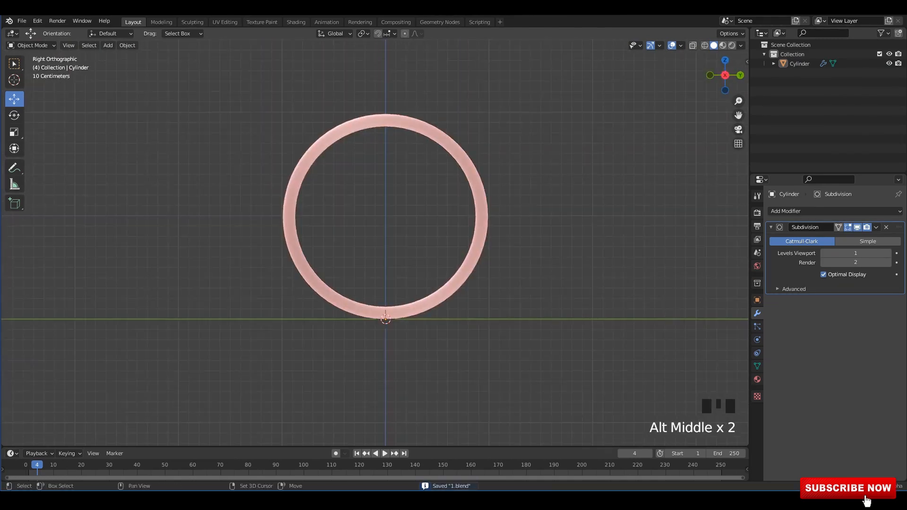
{"action": "key", "text": "shift+a"}
{"action": "mouse_move", "coordinate": [210, 110]}
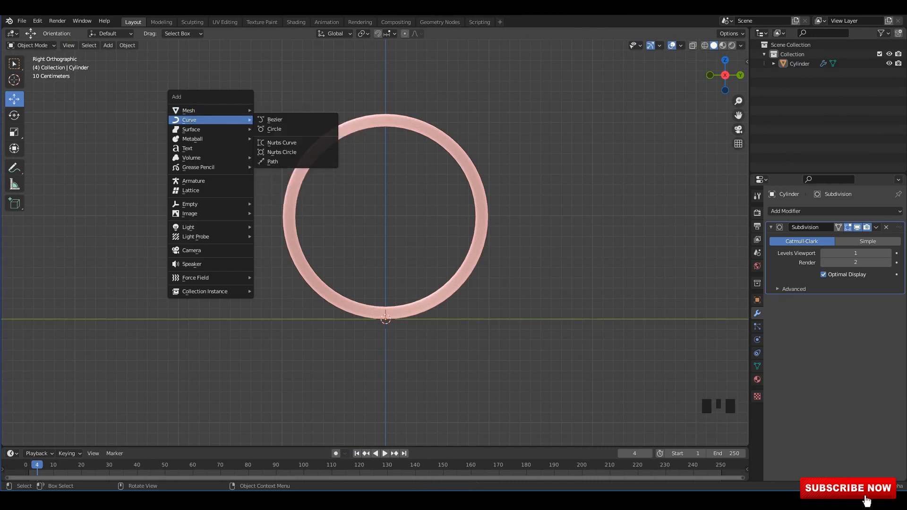
{"action": "mouse_move", "coordinate": [211, 111]}
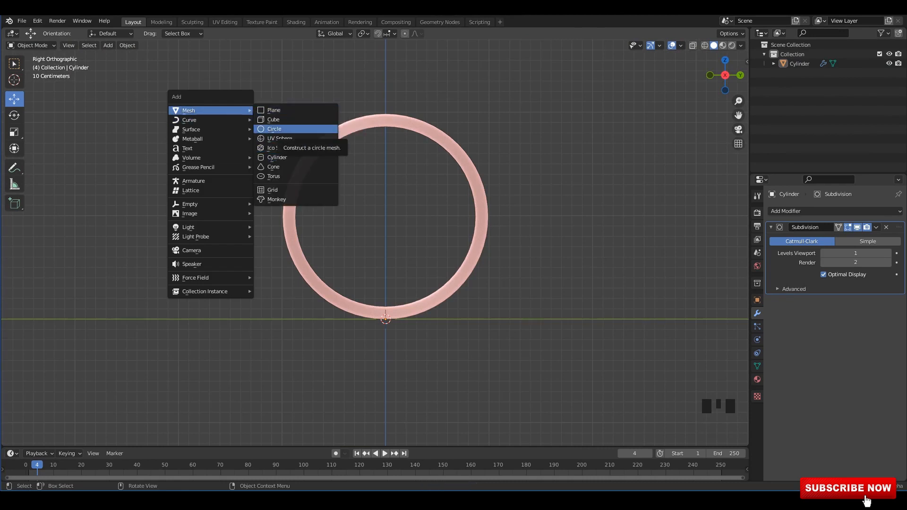
{"action": "left_click", "coordinate": [276, 157]}
{"action": "left_click", "coordinate": [57, 438]}
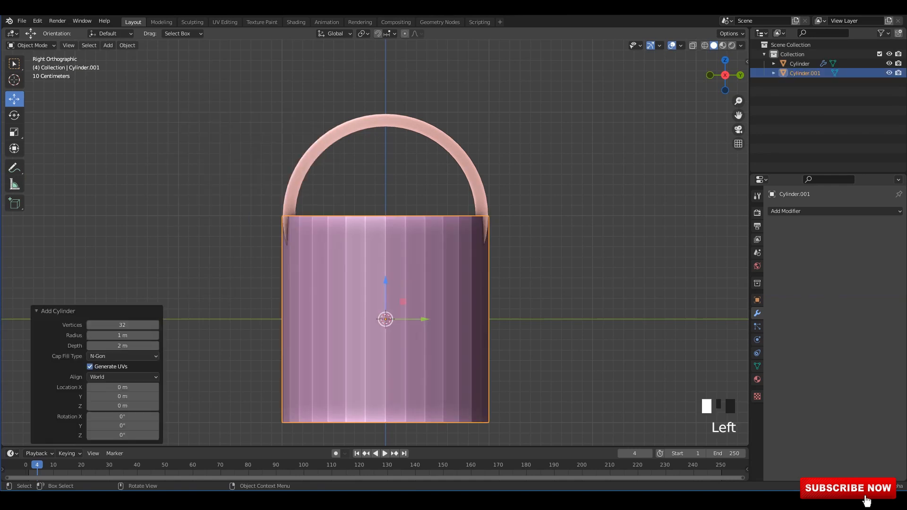
{"action": "left_click", "coordinate": [212, 274]}
{"action": "left_click", "coordinate": [355, 274]}
Step: Raise the cylinder about 2.37 m along Z and scale it uniformly to about 0.493
{"action": "middle_click_drag", "start_coordinate": [377, 264], "coordinate": [370, 309], "text": "shift"}
{"action": "left_click_drag", "start_coordinate": [378, 325], "coordinate": [378, 80]}
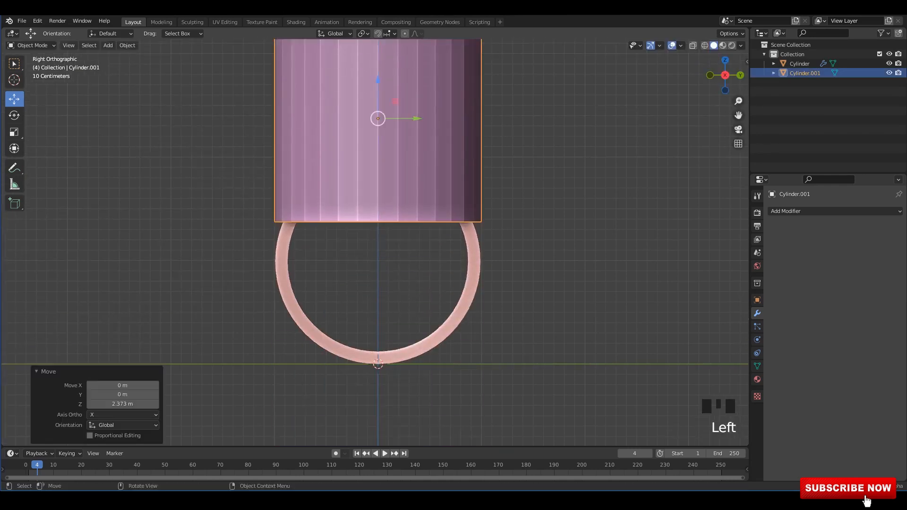
{"action": "middle_click_drag", "start_coordinate": [519, 245], "coordinate": [509, 347], "text": "shift"}
{"action": "key", "text": "s"}
{"action": "left_click", "coordinate": [469, 338]}
Step: Flatten the cylinder along Z into a thin disc and lower it about 0.315 m onto the top of the ring
{"action": "key", "text": "s"}
{"action": "key", "text": "z"}
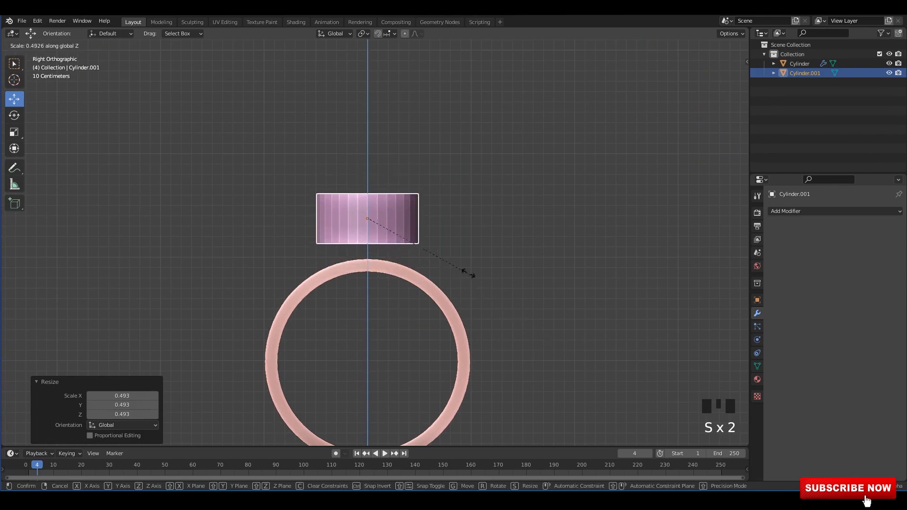
{"action": "left_click", "coordinate": [409, 235]}
{"action": "left_click_drag", "start_coordinate": [368, 204], "coordinate": [367, 211]}
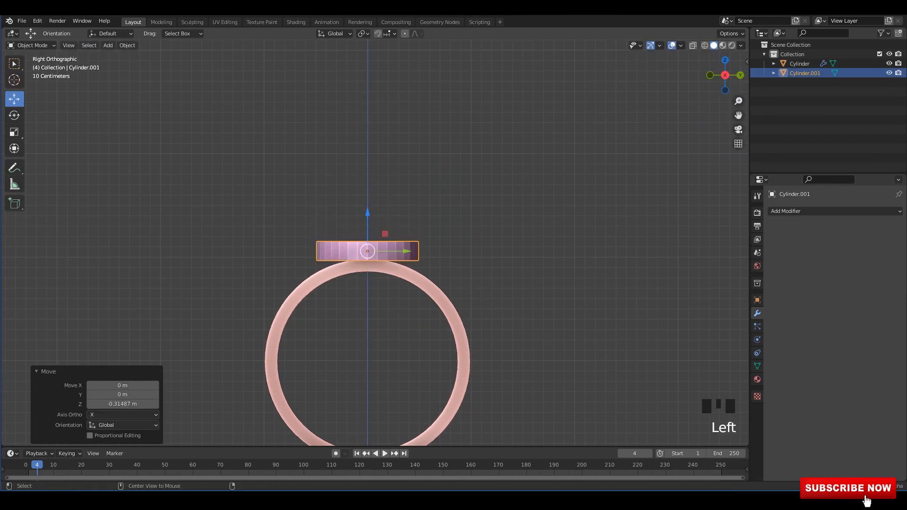
Step: Shade the disc smooth and enable Auto Smooth at 30° in its mesh normals settings
{"action": "middle_click_drag", "start_coordinate": [425, 236], "coordinate": [373, 237], "text": "alt"}
{"action": "middle_click_drag", "start_coordinate": [373, 237], "coordinate": [374, 292], "text": "alt"}
{"action": "left_click", "coordinate": [378, 259]}
{"action": "scroll", "coordinate": [378, 260], "scroll_direction": "up", "scroll_amount": 2}
{"action": "middle_click_drag", "start_coordinate": [378, 259], "coordinate": [456, 196]}
{"action": "right_click", "coordinate": [425, 213]}
{"action": "left_click", "coordinate": [425, 213]}
{"action": "left_click", "coordinate": [756, 366]}
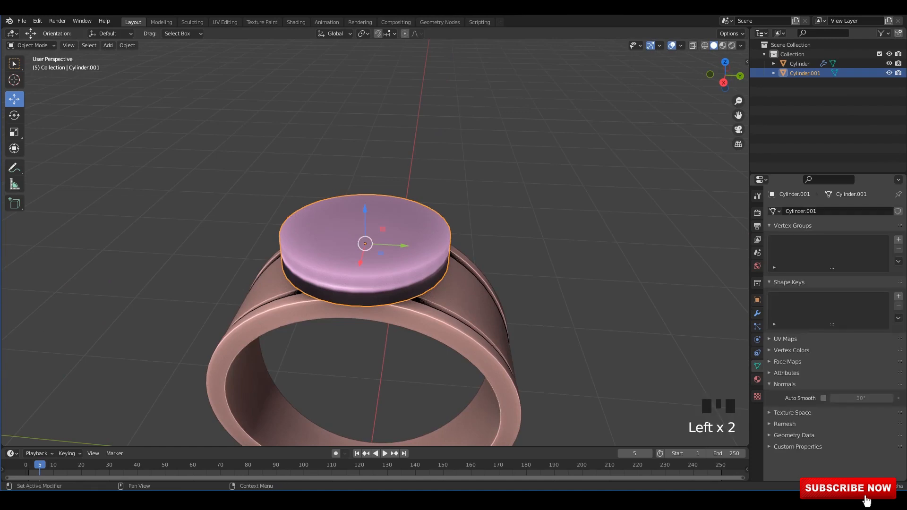
{"action": "left_click", "coordinate": [823, 398]}
{"action": "left_click", "coordinate": [566, 259]}
Step: Thin the disc further along Z and lower it slightly onto the top of the band
{"action": "middle_click_drag", "start_coordinate": [472, 260], "coordinate": [415, 261], "text": "alt"}
{"action": "scroll", "coordinate": [415, 261], "scroll_direction": "up", "scroll_amount": 1, "text": "alt"}
{"action": "scroll", "coordinate": [415, 261], "scroll_direction": "up", "scroll_amount": 1}
{"action": "scroll", "coordinate": [539, 307], "scroll_direction": "up", "scroll_amount": 1}
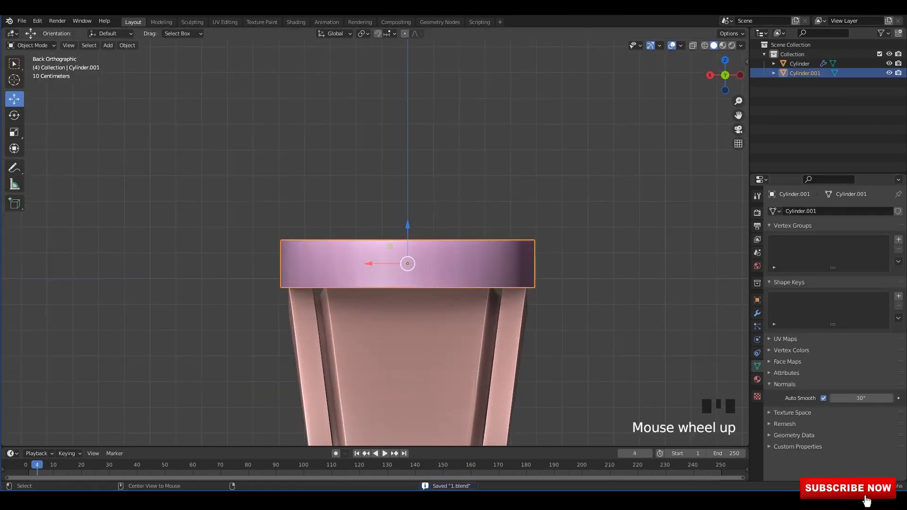
{"action": "middle_click_drag", "start_coordinate": [539, 307], "coordinate": [603, 312], "text": "alt"}
{"action": "key", "text": "s"}
{"action": "left_click", "coordinate": [546, 284]}
{"action": "left_click_drag", "start_coordinate": [356, 220], "coordinate": [356, 224]}
{"action": "left_click", "coordinate": [519, 227]}
Step: Deselect the disc and save the file
{"action": "middle_click_drag", "start_coordinate": [520, 227], "coordinate": [550, 279]}
{"action": "scroll", "coordinate": [434, 317], "scroll_direction": "down", "scroll_amount": 3}
{"action": "mouse_move", "coordinate": [550, 278]}
{"action": "middle_mouse_down", "text": "shift"}
{"action": "mouse_move", "coordinate": [533, 285]}
{"action": "mouse_move", "coordinate": [543, 283]}
{"action": "middle_mouse_up", "text": "shift"}
{"action": "mouse_move", "coordinate": [543, 283]}
{"action": "middle_mouse_down"}
{"action": "mouse_move", "coordinate": [505, 245]}
{"action": "mouse_move", "coordinate": [545, 241]}
{"action": "mouse_move", "coordinate": [526, 278]}
{"action": "middle_mouse_up"}
{"action": "scroll", "coordinate": [526, 279], "scroll_direction": "up", "scroll_amount": 1}
{"action": "scroll", "coordinate": [425, 236], "scroll_direction": "up", "scroll_amount": 1}
{"action": "left_click", "coordinate": [415, 231]}
{"action": "key", "text": "Tab"}
{"action": "middle_click_drag", "start_coordinate": [415, 231], "coordinate": [380, 215]}
{"action": "key", "text": "Tab"}
{"action": "left_click", "coordinate": [543, 218]}
{"action": "middle_click_drag", "start_coordinate": [543, 217], "coordinate": [474, 212]}
{"action": "key", "text": "ctrl+s"}
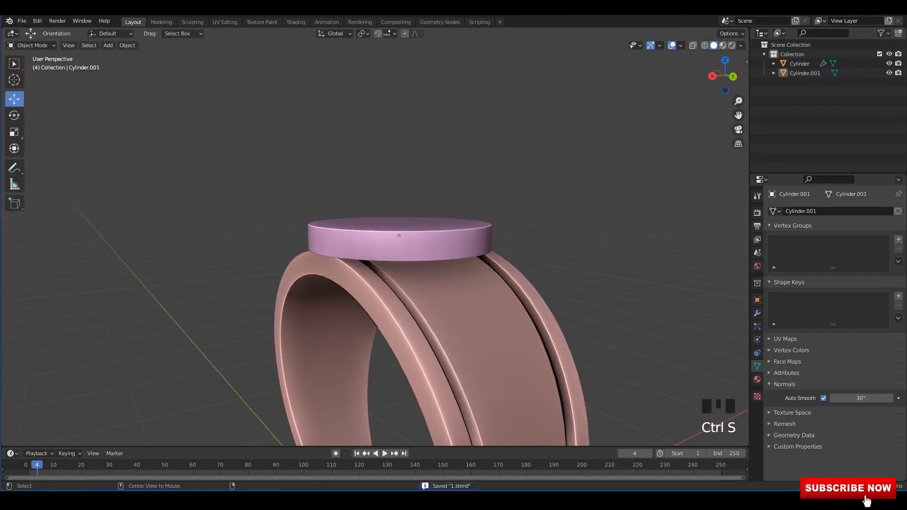
Step: Scale the disc uniformly to about 0.886 so it fits within the width of the band
{"action": "left_click", "coordinate": [439, 241]}
{"action": "middle_click_drag", "start_coordinate": [439, 241], "coordinate": [473, 264], "text": "alt"}
{"action": "key", "text": "s"}
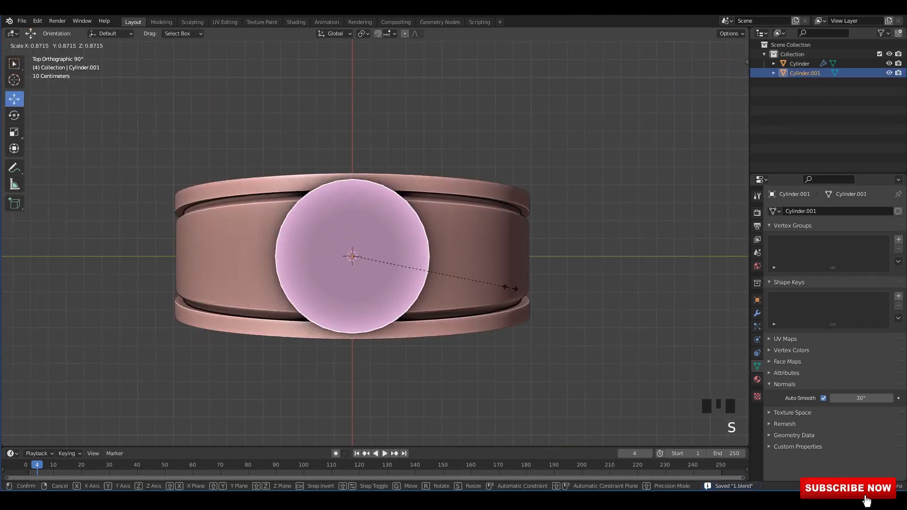
{"action": "left_click", "coordinate": [515, 287]}
{"action": "middle_click_drag", "start_coordinate": [515, 288], "coordinate": [425, 226]}
Step: Add a Bezier circle curve at the world origin
{"action": "key", "text": "shift+a"}
{"action": "mouse_move", "coordinate": [213, 155]}
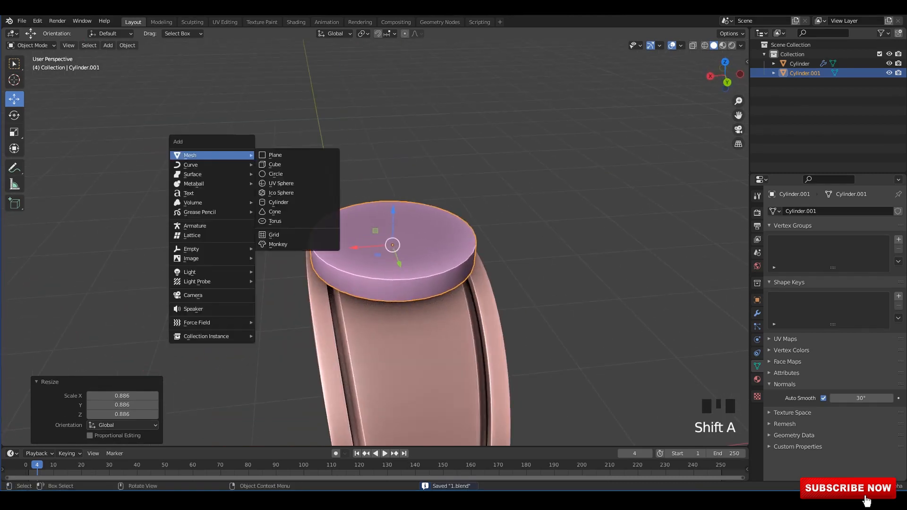
{"action": "left_click", "coordinate": [284, 173]}
{"action": "middle_click_drag", "start_coordinate": [330, 213], "coordinate": [365, 212], "text": "alt"}
Step: Raise the Bezier circle about 2.024 m along Z and scale it down until slightly wider than the disc
{"action": "scroll", "coordinate": [366, 245], "scroll_direction": "down", "scroll_amount": 5}
{"action": "left_click_drag", "start_coordinate": [366, 347], "coordinate": [366, 201]}
{"action": "scroll", "coordinate": [600, 300], "scroll_direction": "up", "scroll_amount": 4}
{"action": "key", "text": "s"}
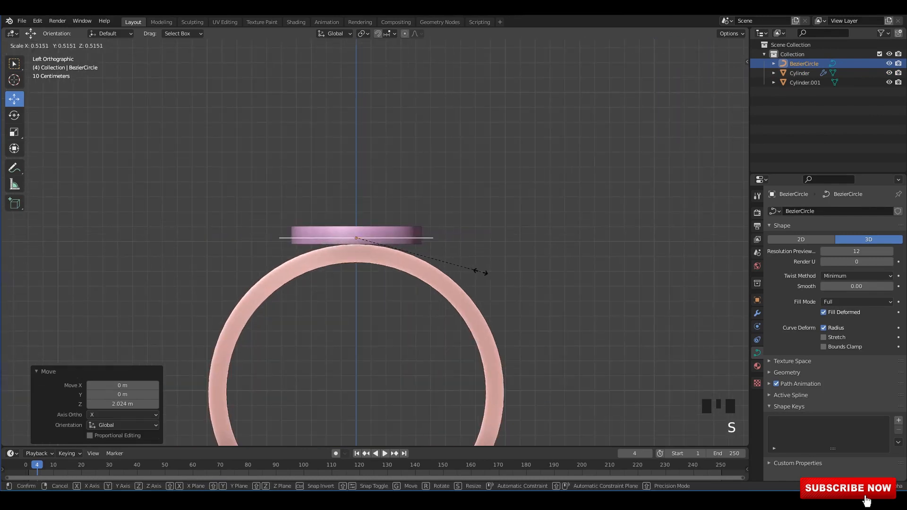
{"action": "left_click", "coordinate": [487, 273]}
Step: Lower the Bezier circle's two opposite Y-end control points so the curve arcs over the band
{"action": "key", "text": "Tab"}
{"action": "scroll", "coordinate": [486, 273], "scroll_direction": "up", "scroll_amount": 3}
{"action": "left_click_drag", "start_coordinate": [467, 187], "coordinate": [538, 301]}
{"action": "left_click_drag", "start_coordinate": [133, 182], "coordinate": [218, 274], "text": "shift"}
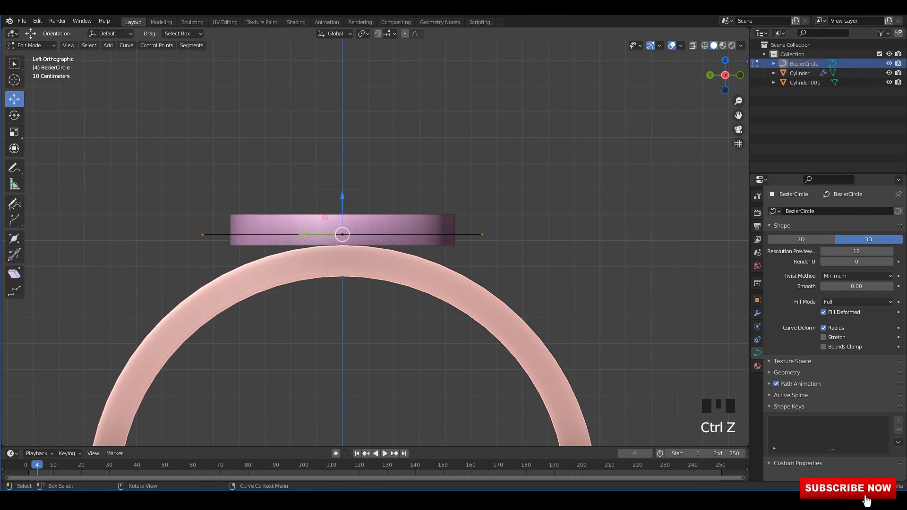
{"action": "left_click_drag", "start_coordinate": [343, 196], "coordinate": [342, 225]}
Step: Raise the whole curve slightly, lower its two end points a little more, and leave edit mode
{"action": "left_click_drag", "start_coordinate": [158, 153], "coordinate": [562, 364]}
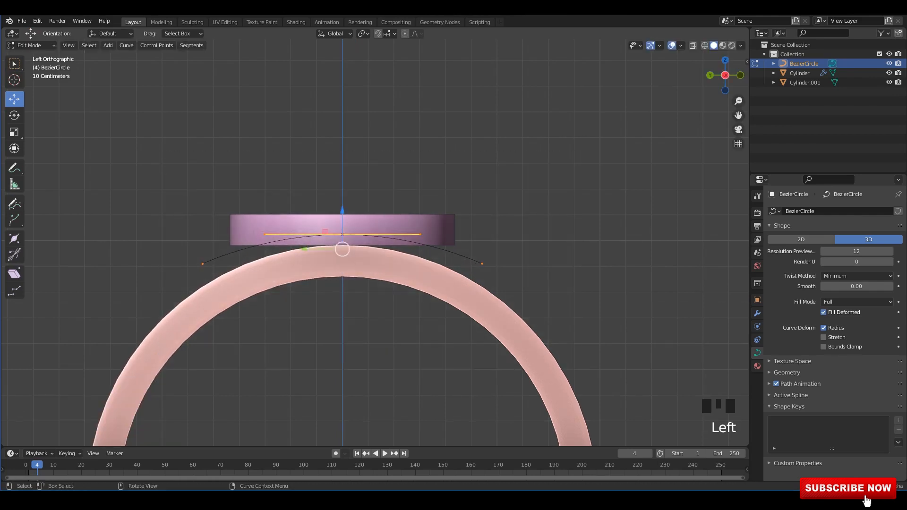
{"action": "left_click_drag", "start_coordinate": [342, 210], "coordinate": [342, 205]}
{"action": "mouse_move", "coordinate": [342, 205]}
{"action": "middle_mouse_down"}
{"action": "mouse_move", "coordinate": [307, 224]}
{"action": "mouse_move", "coordinate": [340, 208]}
{"action": "middle_mouse_up"}
{"action": "scroll", "coordinate": [340, 208], "scroll_direction": "up", "scroll_amount": 1, "text": "alt"}
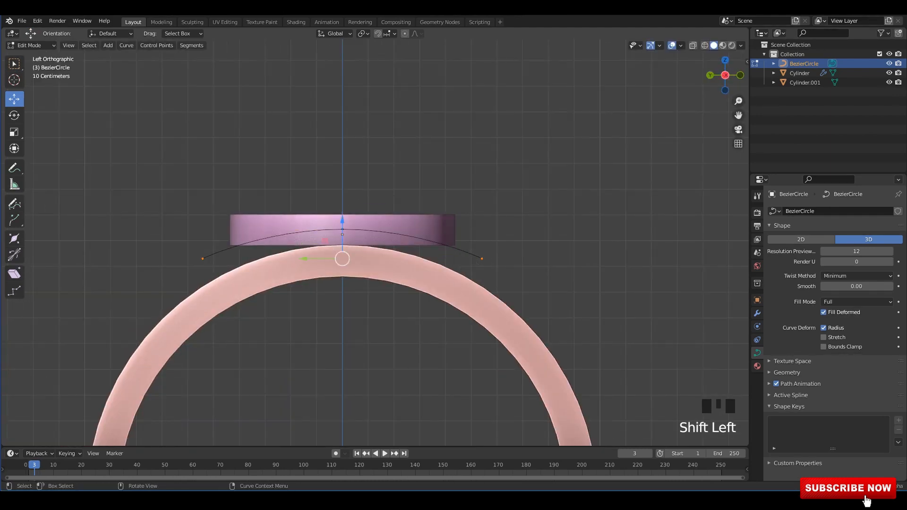
{"action": "left_click_drag", "start_coordinate": [342, 221], "coordinate": [342, 224]}
{"action": "middle_click_drag", "start_coordinate": [342, 225], "coordinate": [330, 258]}
{"action": "key", "text": "alt+z"}
{"action": "key", "text": "Tab"}
{"action": "left_click", "coordinate": [519, 156]}
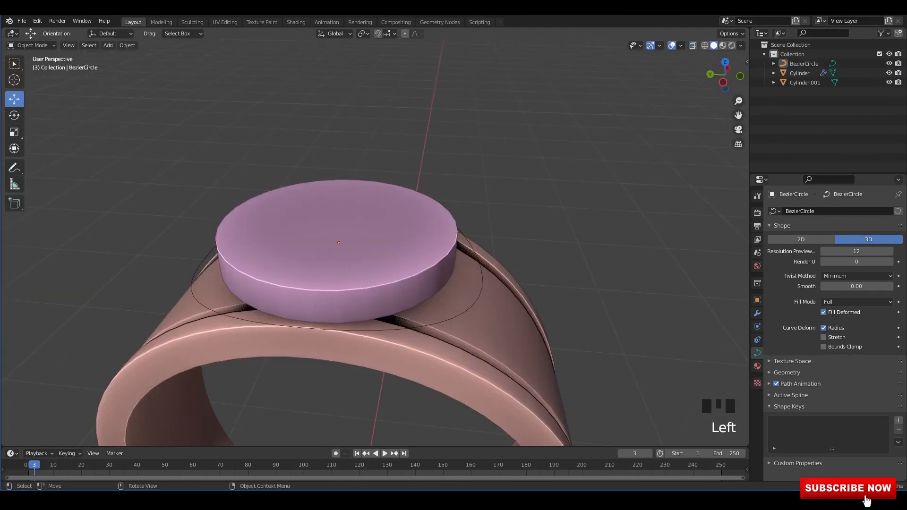
Step: Give the Bezier circle a Profile bevel with a depth of 0.18 m
{"action": "left_click", "coordinate": [799, 73]}
{"action": "left_click", "coordinate": [804, 64]}
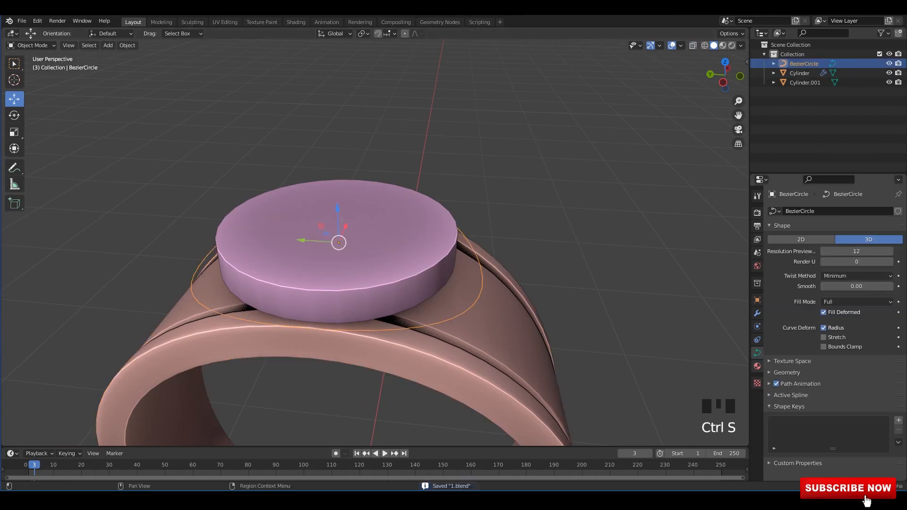
{"action": "left_click", "coordinate": [786, 372]}
{"action": "scroll", "coordinate": [834, 354], "scroll_direction": "down", "scroll_amount": 2}
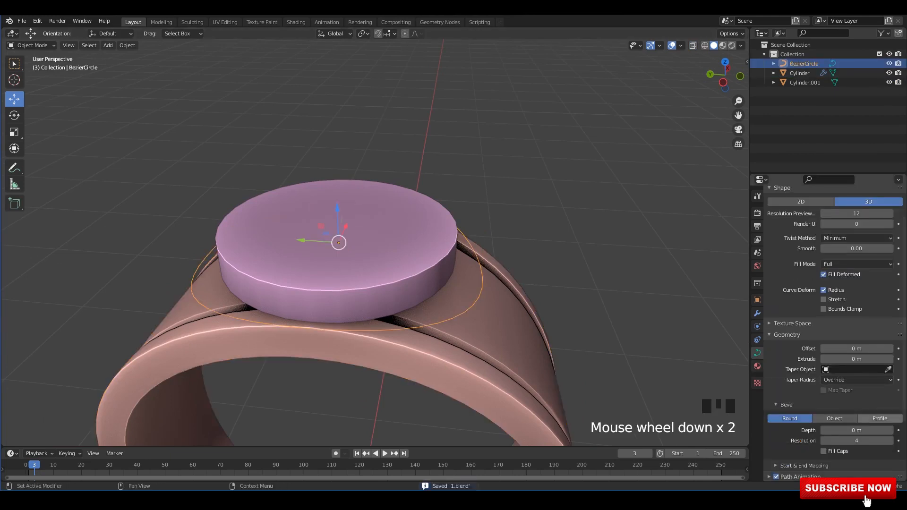
{"action": "scroll", "coordinate": [857, 396], "scroll_direction": "down", "scroll_amount": 2}
{"action": "left_click_drag", "start_coordinate": [856, 392], "coordinate": [873, 392]}
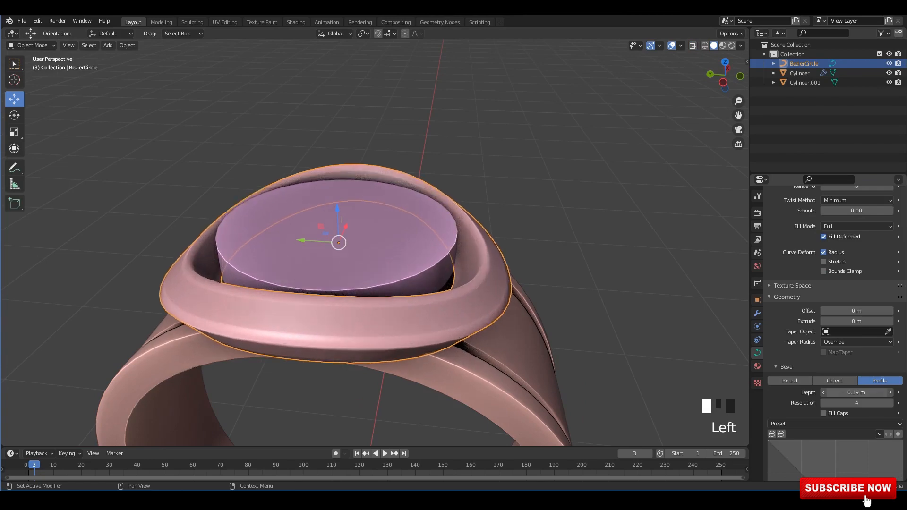
Step: Reselect the bevelled curve around the disc and save the file
{"action": "key", "text": "alt+a"}
{"action": "middle_click_drag", "start_coordinate": [496, 226], "coordinate": [501, 259], "text": "alt"}
{"action": "scroll", "coordinate": [472, 227], "scroll_direction": "down", "scroll_amount": 2}
{"action": "scroll", "coordinate": [472, 260], "scroll_direction": "up", "scroll_amount": 2}
{"action": "left_click", "coordinate": [415, 268]}
{"action": "middle_click_drag", "start_coordinate": [416, 268], "coordinate": [402, 255], "text": "alt"}
{"action": "key", "text": "ctrl+s"}
Step: Raise the bevelled curve slightly along Z in the side view
{"action": "mouse_move", "coordinate": [402, 255]}
{"action": "middle_mouse_down", "text": "alt"}
{"action": "mouse_move", "coordinate": [420, 255]}
{"action": "mouse_move", "coordinate": [402, 255]}
{"action": "middle_mouse_up", "text": "alt"}
{"action": "scroll", "coordinate": [402, 255], "scroll_direction": "up", "scroll_amount": 1, "text": "alt"}
{"action": "key", "text": "alt+z"}
{"action": "scroll", "coordinate": [341, 235], "scroll_direction": "up", "scroll_amount": 3}
{"action": "key", "text": "alt+z"}
{"action": "left_click_drag", "start_coordinate": [342, 234], "coordinate": [341, 225]}
Step: Lower the bevelled curve's two end control points slightly along Z to bend it more over the band
{"action": "key", "text": "Tab"}
{"action": "left_click_drag", "start_coordinate": [469, 263], "coordinate": [541, 207]}
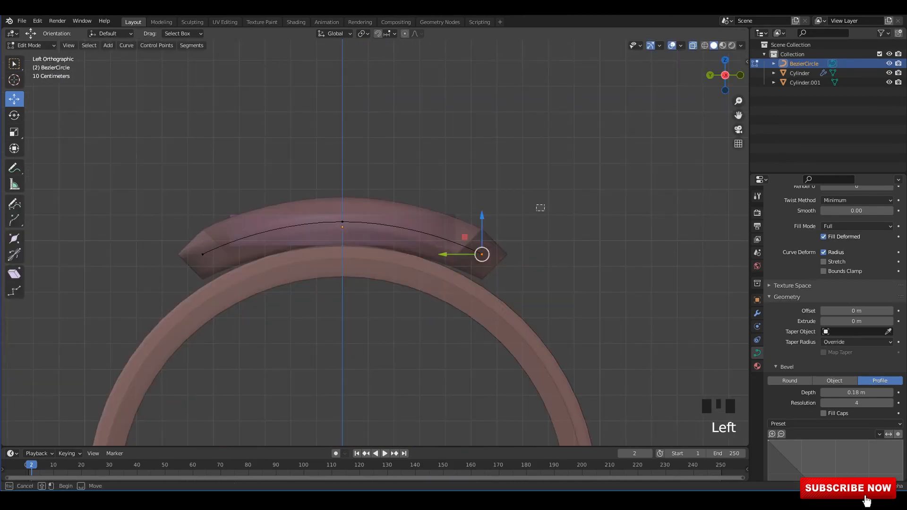
{"action": "left_click", "coordinate": [203, 254], "text": "shift"}
{"action": "key", "text": "alt+z"}
{"action": "left_click_drag", "start_coordinate": [342, 254], "coordinate": [341, 262]}
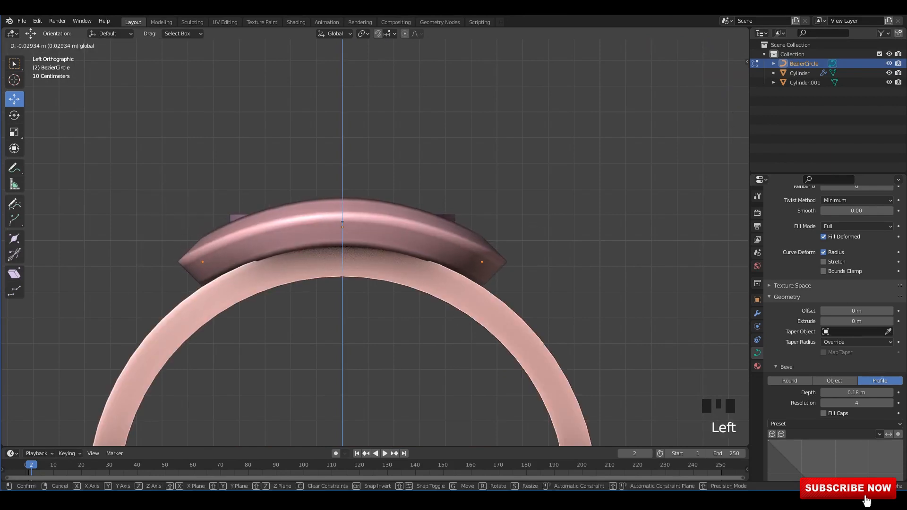
{"action": "left_click_drag", "start_coordinate": [342, 228], "coordinate": [341, 228]}
Step: Raise the curve's middle control points about 0.042 m along Z and nudge them up another 0.0037 m
{"action": "left_click", "coordinate": [342, 221]}
{"action": "key", "text": "alt+z"}
{"action": "left_click_drag", "start_coordinate": [342, 185], "coordinate": [342, 174]}
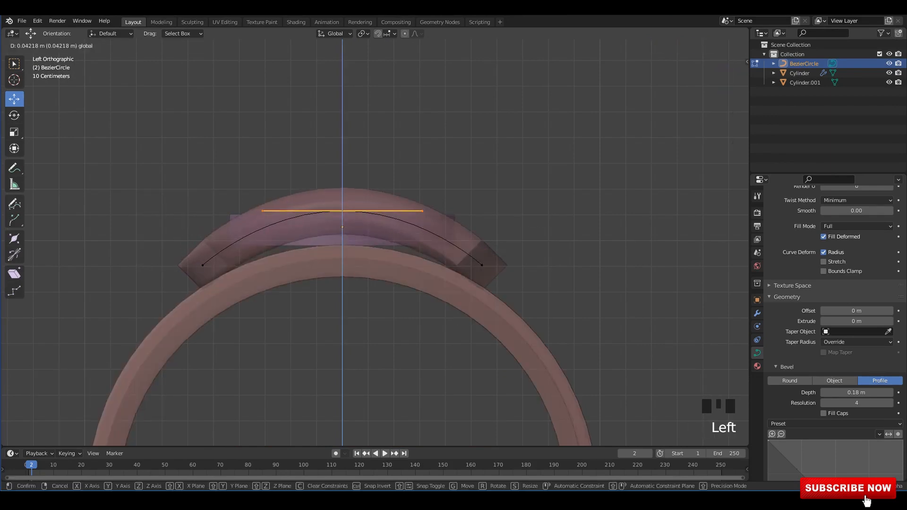
{"action": "left_click_drag", "start_coordinate": [342, 221], "coordinate": [342, 221]}
{"action": "key", "text": "alt+z"}
{"action": "scroll", "coordinate": [345, 221], "scroll_direction": "up", "scroll_amount": 3}
{"action": "middle_click_drag", "start_coordinate": [345, 220], "coordinate": [361, 249], "text": "shift"}
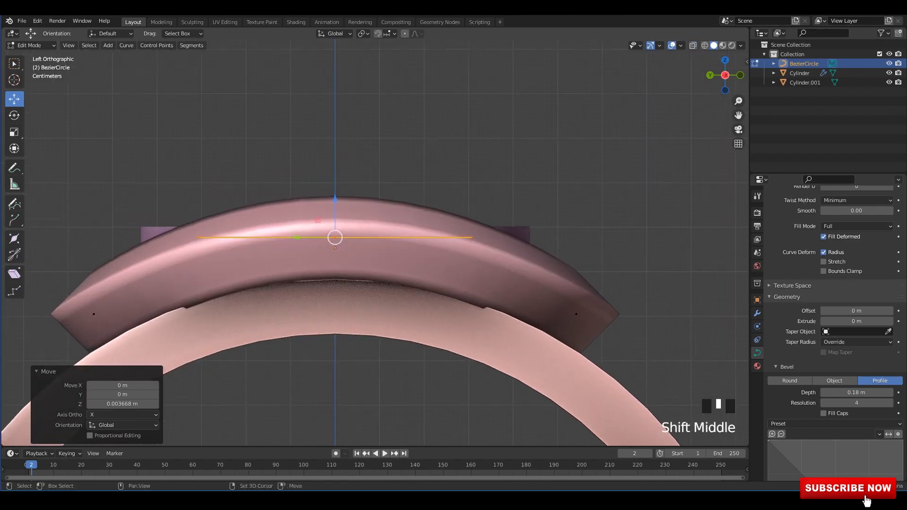
Step: Raise the curve's middle control points slightly more, leave edit mode, and deselect the curve
{"action": "key", "text": "s"}
{"action": "right_click", "coordinate": [515, 265]}
{"action": "left_click_drag", "start_coordinate": [335, 200], "coordinate": [335, 195]}
{"action": "scroll", "coordinate": [340, 203], "scroll_direction": "down", "scroll_amount": 2}
{"action": "middle_click_drag", "start_coordinate": [340, 203], "coordinate": [415, 293], "text": "alt"}
{"action": "scroll", "coordinate": [415, 293], "scroll_direction": "down", "scroll_amount": 3}
{"action": "key", "text": "Tab"}
{"action": "left_click", "coordinate": [543, 283]}
Step: Save the file with nothing selected
{"action": "middle_click_drag", "start_coordinate": [519, 283], "coordinate": [579, 227], "text": "alt"}
{"action": "left_click", "coordinate": [508, 265]}
{"action": "left_click", "coordinate": [557, 213]}
{"action": "key", "text": "ctrl+s"}
{"action": "scroll", "coordinate": [578, 226], "scroll_direction": "down", "scroll_amount": 2}
{"action": "left_click", "coordinate": [786, 373]}
{"action": "left_click", "coordinate": [786, 373]}
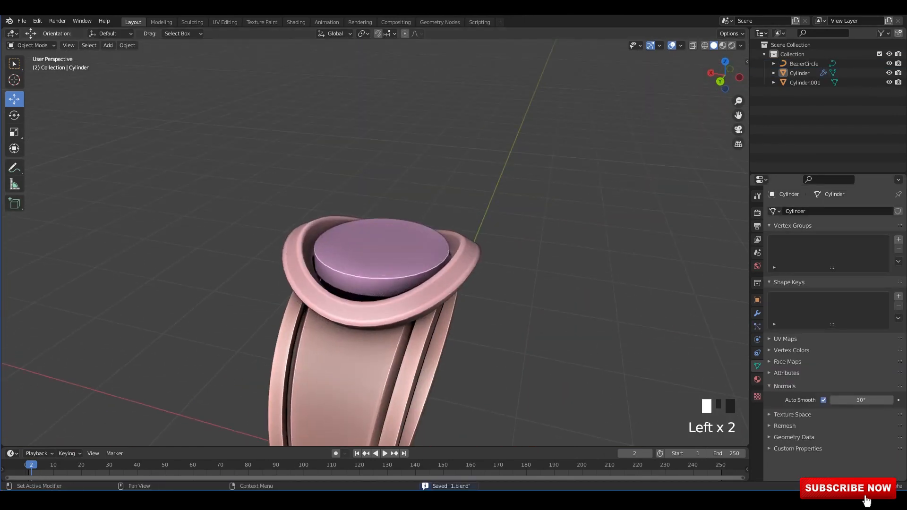
Step: Set the bevelled curve's bevel resolution to 6 and switch its profile to a ridged moulding shape
{"action": "left_click", "coordinate": [443, 294]}
{"action": "middle_click_drag", "start_coordinate": [453, 288], "coordinate": [443, 280]}
{"action": "scroll", "coordinate": [856, 401], "scroll_direction": "down", "scroll_amount": 4}
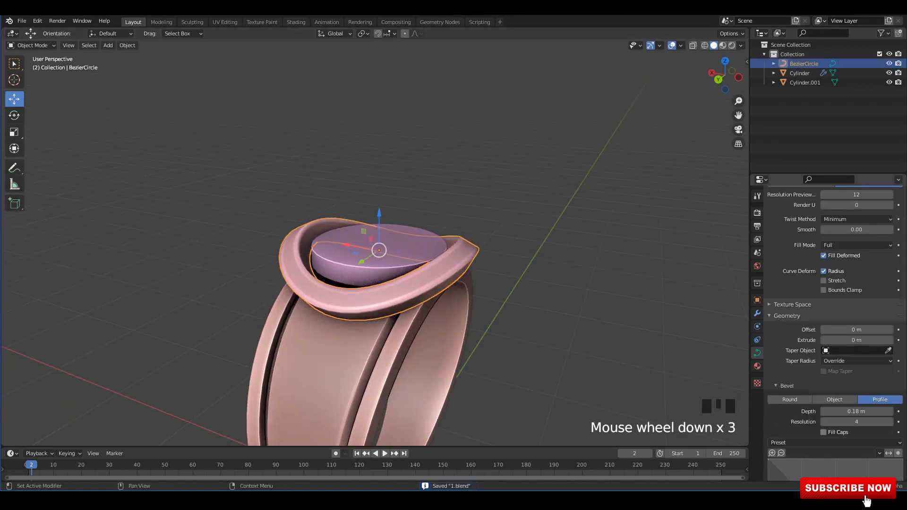
{"action": "left_click", "coordinate": [890, 402]}
{"action": "middle_click_drag", "start_coordinate": [661, 349], "coordinate": [652, 323]}
{"action": "left_click", "coordinate": [869, 452]}
{"action": "middle_click_drag", "start_coordinate": [652, 323], "coordinate": [623, 314]}
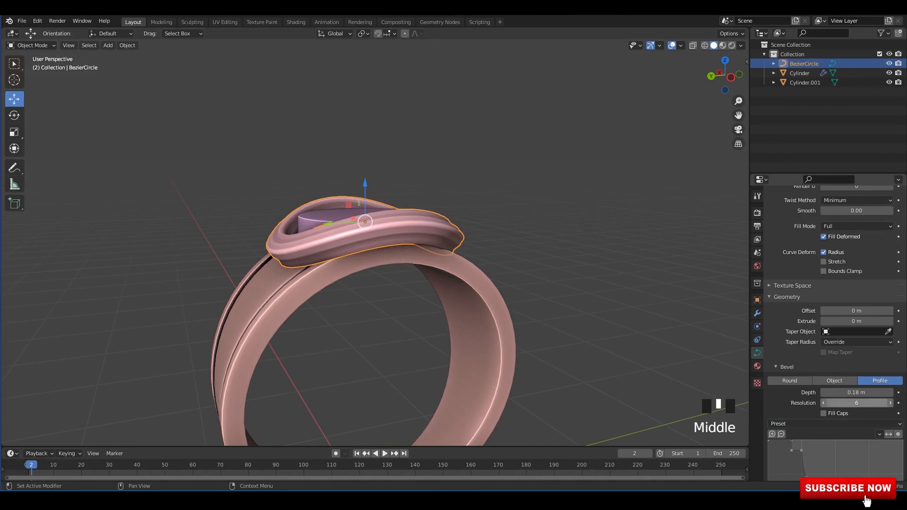
{"action": "key", "text": "Return"}
Step: Deselect the ridged curve and save the file
{"action": "left_click", "coordinate": [632, 283]}
{"action": "scroll", "coordinate": [614, 292], "scroll_direction": "down", "scroll_amount": 4}
{"action": "middle_click_drag", "start_coordinate": [613, 283], "coordinate": [557, 292]}
{"action": "middle_click_drag", "start_coordinate": [558, 293], "coordinate": [586, 337], "text": "alt"}
{"action": "scroll", "coordinate": [472, 293], "scroll_direction": "up", "scroll_amount": 3}
{"action": "key", "text": "ctrl+s"}
Step: Move the disc's bottom vertices down along Z into the band and leave edit mode
{"action": "left_click", "coordinate": [374, 239]}
{"action": "key", "text": "Tab"}
{"action": "scroll", "coordinate": [374, 239], "scroll_direction": "up", "scroll_amount": 1}
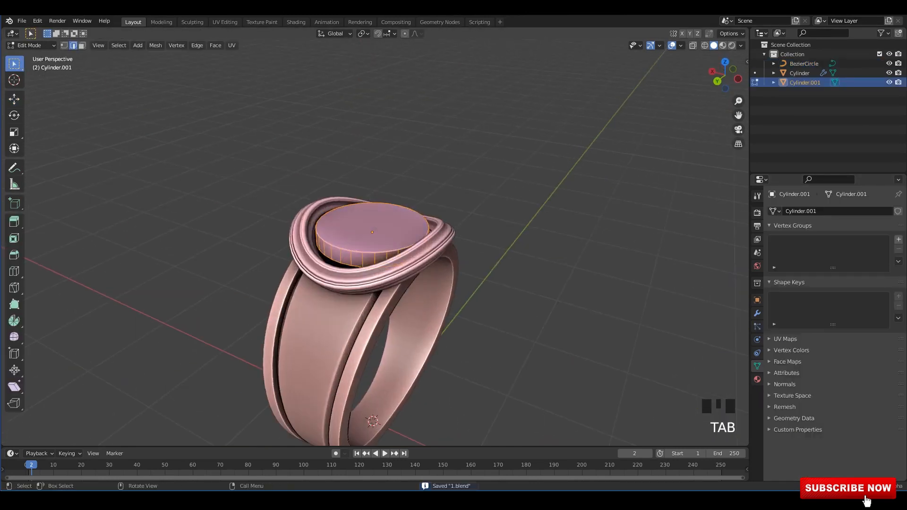
{"action": "middle_click_drag", "start_coordinate": [378, 246], "coordinate": [340, 247], "text": "alt"}
{"action": "key", "text": "alt+z"}
{"action": "scroll", "coordinate": [359, 236], "scroll_direction": "up", "scroll_amount": 2}
{"action": "scroll", "coordinate": [359, 236], "scroll_direction": "up", "scroll_amount": 1}
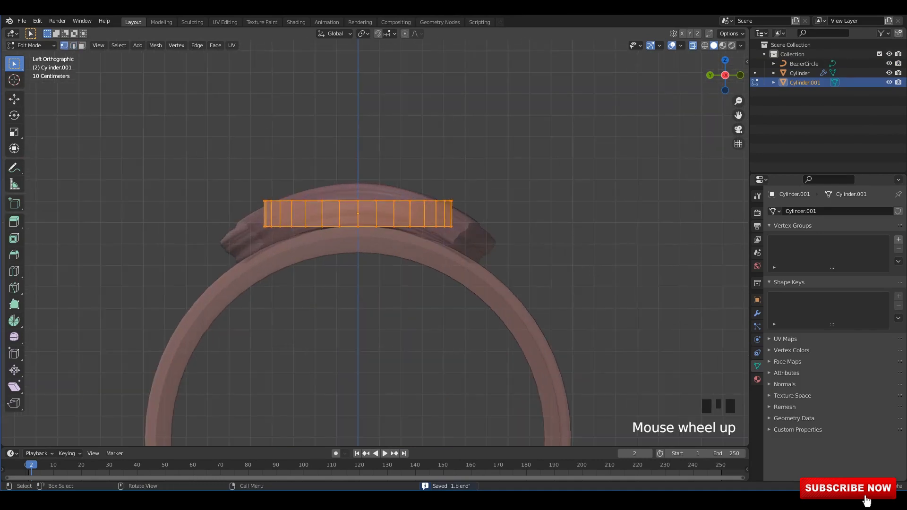
{"action": "left_click_drag", "start_coordinate": [587, 315], "coordinate": [245, 220]}
{"action": "scroll", "coordinate": [245, 220], "scroll_direction": "up", "scroll_amount": 2}
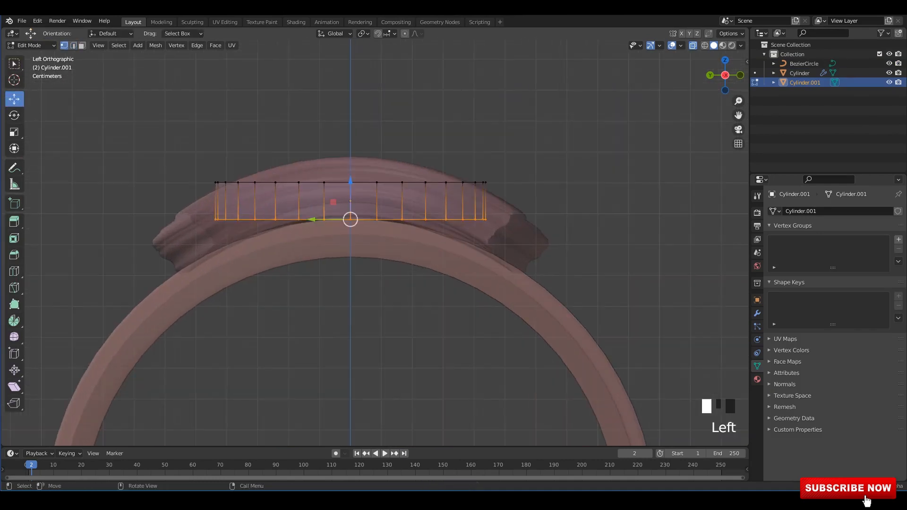
{"action": "left_click_drag", "start_coordinate": [350, 180], "coordinate": [350, 213]}
{"action": "key", "text": "alt+z"}
{"action": "key", "text": "Tab"}
{"action": "scroll", "coordinate": [350, 213], "scroll_direction": "down", "scroll_amount": 2}
Step: Raise the disc's top face above the curved rim and scale the face to about 1.181
{"action": "middle_click_drag", "start_coordinate": [350, 214], "coordinate": [419, 273]}
{"action": "scroll", "coordinate": [444, 250], "scroll_direction": "up", "scroll_amount": 1}
{"action": "key", "text": "Tab"}
{"action": "mouse_move", "coordinate": [419, 274]}
{"action": "middle_mouse_down", "text": "shift"}
{"action": "mouse_move", "coordinate": [378, 260]}
{"action": "mouse_move", "coordinate": [416, 260]}
{"action": "middle_mouse_up", "text": "shift"}
{"action": "key", "text": "3"}
{"action": "left_click", "coordinate": [410, 259]}
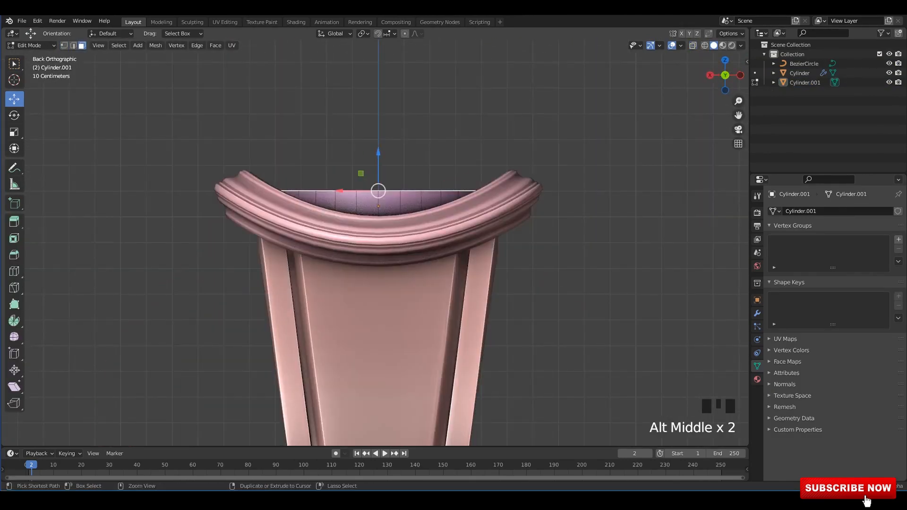
{"action": "left_click_drag", "start_coordinate": [378, 152], "coordinate": [378, 130]}
{"action": "mouse_move", "coordinate": [439, 158]}
{"action": "middle_mouse_down"}
{"action": "mouse_move", "coordinate": [464, 189]}
{"action": "mouse_move", "coordinate": [453, 193]}
{"action": "mouse_move", "coordinate": [453, 226]}
{"action": "mouse_move", "coordinate": [486, 189]}
{"action": "mouse_move", "coordinate": [437, 152]}
{"action": "middle_mouse_up"}
{"action": "key", "text": "s"}
{"action": "left_click", "coordinate": [482, 192]}
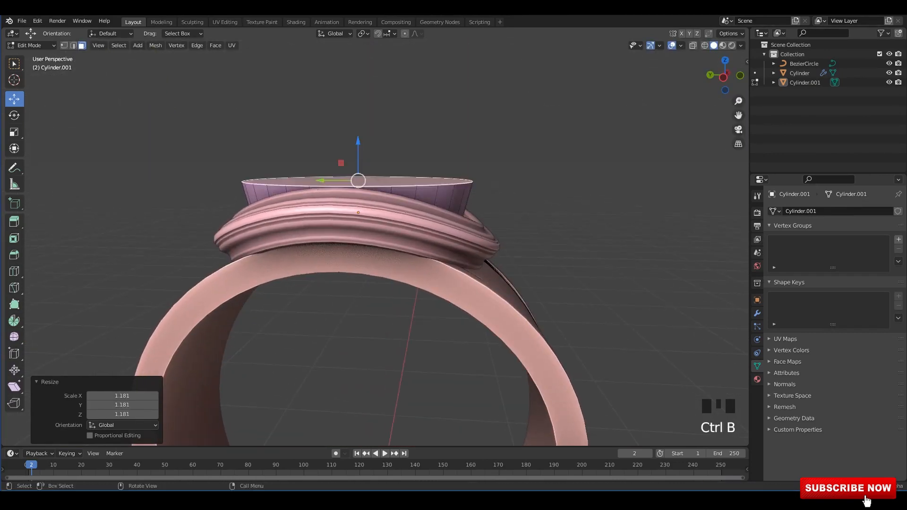
Step: Apply the disc's transforms and bevel the edge of its top face about 0.105 m wide
{"action": "key", "text": "Tab"}
{"action": "left_click", "coordinate": [378, 185]}
{"action": "key", "text": "ctrl+a"}
{"action": "key", "text": "a"}
{"action": "key", "text": "Tab"}
{"action": "middle_click_drag", "start_coordinate": [378, 185], "coordinate": [358, 219]}
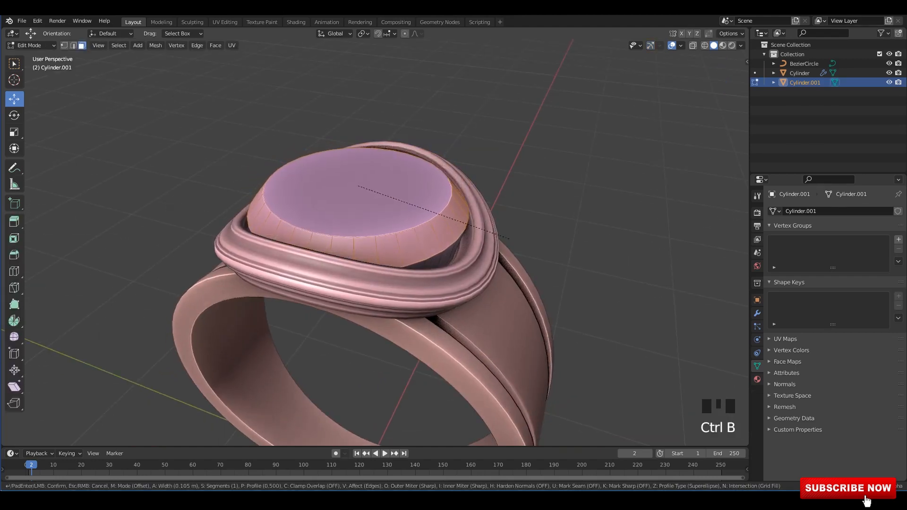
{"action": "left_click", "coordinate": [509, 239]}
Step: Leave edit mode, deselect the disc, and undo back to editing it
{"action": "scroll", "coordinate": [509, 239], "scroll_direction": "down", "scroll_amount": 2}
{"action": "key", "text": "Tab"}
{"action": "left_click", "coordinate": [520, 288]}
{"action": "middle_click_drag", "start_coordinate": [509, 239], "coordinate": [591, 231]}
{"action": "key", "text": "ctrl+z"}
{"action": "key", "text": "ctrl+z"}
{"action": "key", "text": "ctrl+z"}
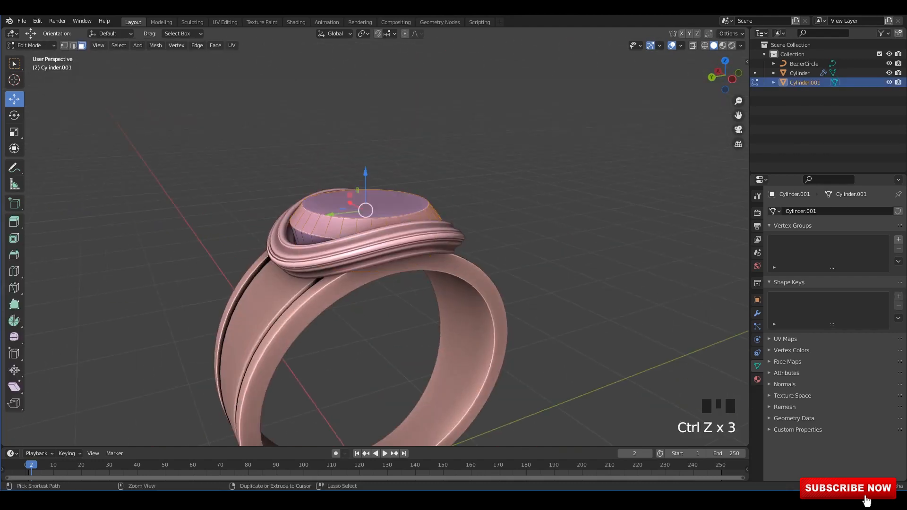
Step: Resize the disc's top face, apply the disc's transforms and save the file
{"action": "key", "text": "s"}
{"action": "middle_click_drag", "start_coordinate": [500, 189], "coordinate": [453, 246]}
{"action": "left_click", "coordinate": [482, 221]}
{"action": "key", "text": "Tab"}
{"action": "left_click", "coordinate": [425, 205]}
{"action": "key", "text": "ctrl+a"}
{"action": "left_click", "coordinate": [428, 198]}
{"action": "key", "text": "Tab"}
{"action": "key", "text": "ctrl+s"}
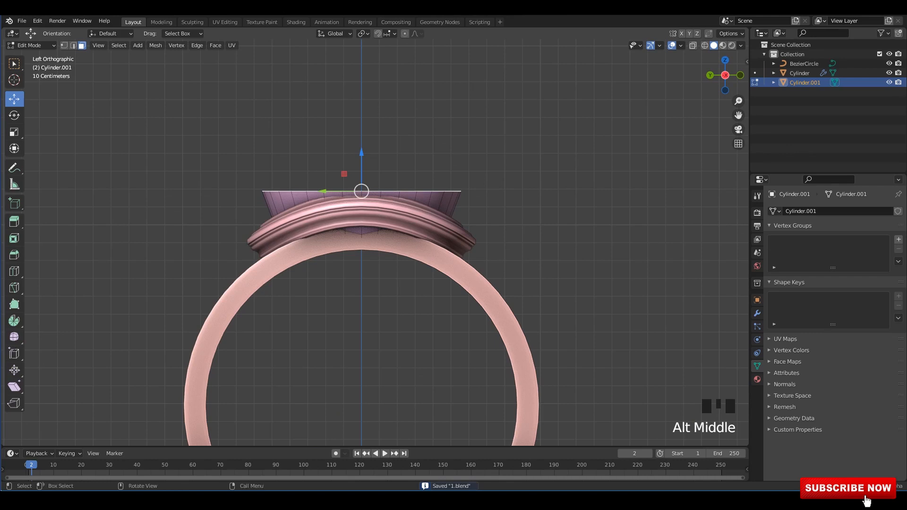
Step: Scale the disc's top face down to 0.906 so it fits inside the curved rim
{"action": "key", "text": "s"}
{"action": "left_click", "coordinate": [533, 237]}
{"action": "middle_click_drag", "start_coordinate": [524, 236], "coordinate": [557, 236], "text": "alt"}
{"action": "scroll", "coordinate": [557, 237], "scroll_direction": "up", "scroll_amount": 2}
{"action": "key", "text": "alt+z"}
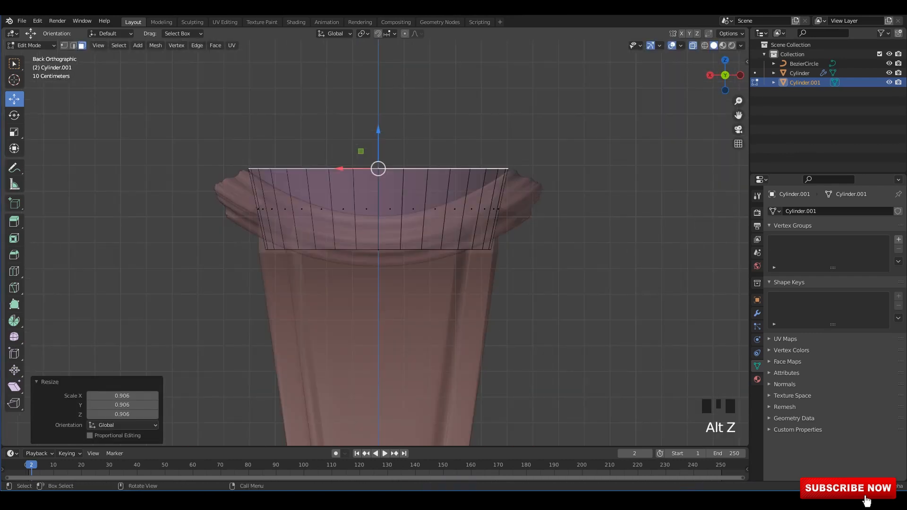
Step: Scale down the disc's bottom face so its side wall tapers more toward the band
{"action": "left_click", "coordinate": [378, 249]}
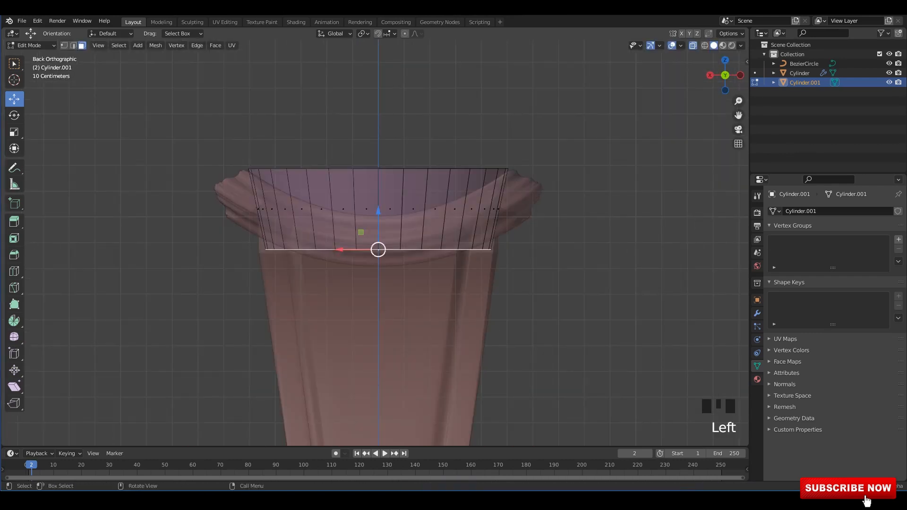
{"action": "left_click", "coordinate": [534, 298]}
{"action": "middle_click_drag", "start_coordinate": [525, 279], "coordinate": [515, 316]}
{"action": "key", "text": "alt+z"}
Step: Bevel the edge of the disc's top face, leave edit mode and save the file
{"action": "left_click", "coordinate": [425, 203]}
{"action": "mouse_move", "coordinate": [425, 203]}
{"action": "middle_mouse_down"}
{"action": "mouse_move", "coordinate": [425, 177]}
{"action": "mouse_move", "coordinate": [425, 208]}
{"action": "middle_mouse_up"}
{"action": "middle_click_drag", "start_coordinate": [508, 250], "coordinate": [566, 265]}
{"action": "key", "text": "ctrl+b"}
{"action": "left_click", "coordinate": [535, 265]}
{"action": "key", "text": "Tab"}
{"action": "middle_click_drag", "start_coordinate": [543, 245], "coordinate": [598, 257], "text": "alt"}
{"action": "left_click", "coordinate": [543, 274]}
{"action": "scroll", "coordinate": [540, 222], "scroll_direction": "down", "scroll_amount": 1}
{"action": "key", "text": "ctrl+s"}
Step: Inset the disc's top face by about 0.071 m
{"action": "key", "text": "Tab"}
{"action": "scroll", "coordinate": [597, 258], "scroll_direction": "up", "scroll_amount": 1}
{"action": "key", "text": "Tab"}
{"action": "left_click", "coordinate": [378, 231]}
{"action": "key", "text": "Tab"}
{"action": "left_click", "coordinate": [390, 231]}
{"action": "middle_click_drag", "start_coordinate": [378, 231], "coordinate": [345, 226]}
{"action": "scroll", "coordinate": [347, 203], "scroll_direction": "up", "scroll_amount": 3}
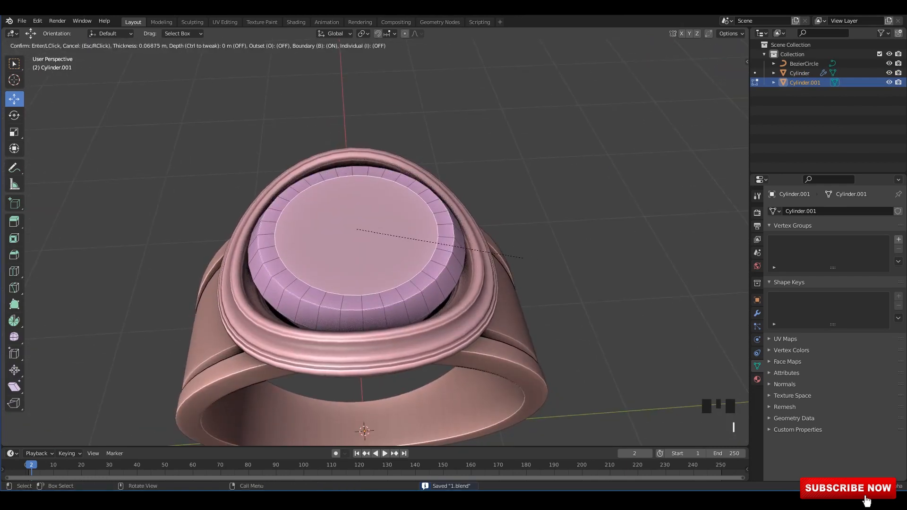
{"action": "left_click", "coordinate": [522, 257]}
Step: Extrude the inset face about 0.244 m down into the disc and shrink it to about 0.467, forming a funnel-shaped recess
{"action": "key", "text": "ctrl+KP_3"}
{"action": "key", "text": "alt+z"}
{"action": "key", "text": "r"}
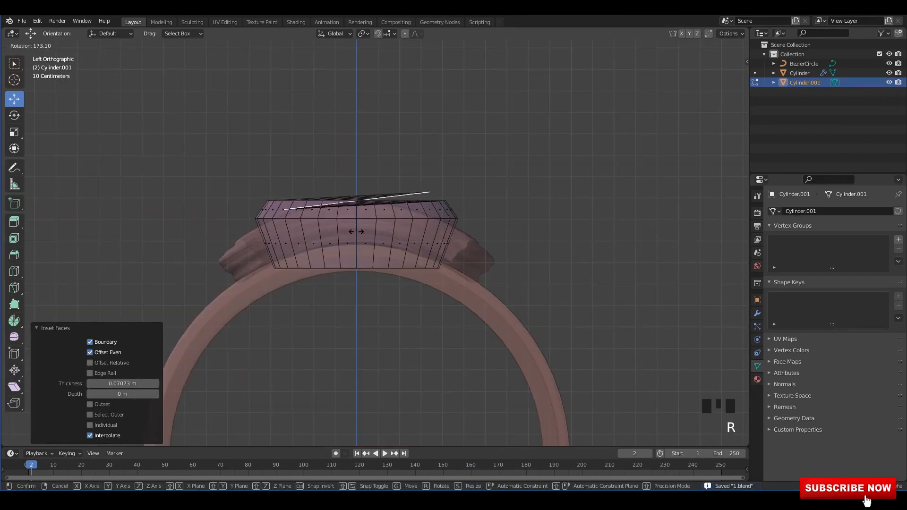
{"action": "right_click", "coordinate": [522, 258]}
{"action": "left_click", "coordinate": [521, 310]}
{"action": "middle_click_drag", "start_coordinate": [521, 310], "coordinate": [500, 363]}
{"action": "key", "text": "alt+z"}
{"action": "middle_click_drag", "start_coordinate": [501, 288], "coordinate": [484, 284]}
{"action": "key", "text": "s"}
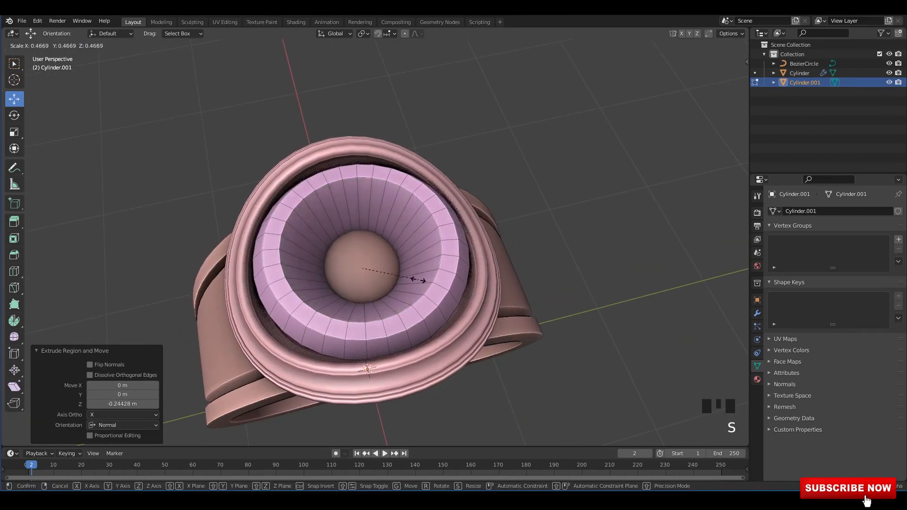
{"action": "left_click", "coordinate": [418, 279]}
Step: Leave edit mode, deselect the disc and save the file
{"action": "key", "text": "Tab"}
{"action": "scroll", "coordinate": [418, 280], "scroll_direction": "down", "scroll_amount": 3}
{"action": "middle_click_drag", "start_coordinate": [418, 280], "coordinate": [406, 226]}
{"action": "scroll", "coordinate": [361, 231], "scroll_direction": "up", "scroll_amount": 1}
{"action": "left_click", "coordinate": [397, 336]}
{"action": "right_click", "coordinate": [397, 336]}
{"action": "scroll", "coordinate": [362, 231], "scroll_direction": "down", "scroll_amount": 4}
{"action": "key", "text": "ctrl+s"}
{"action": "left_click", "coordinate": [203, 189]}
{"action": "scroll", "coordinate": [203, 189], "scroll_direction": "down", "scroll_amount": 1}
{"action": "middle_click_drag", "start_coordinate": [204, 189], "coordinate": [278, 184]}
{"action": "key", "text": "shift+a"}
{"action": "mouse_move", "coordinate": [232, 157]}
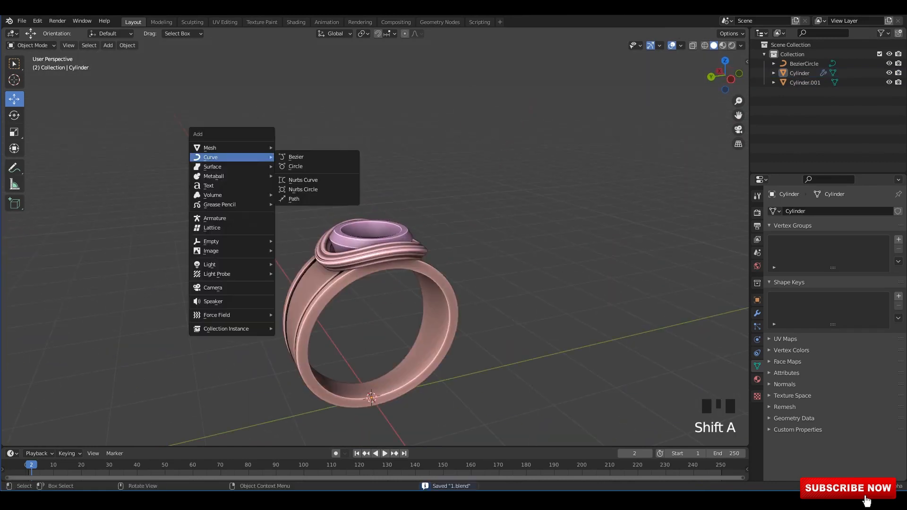
{"action": "key", "text": "Escape"}
{"action": "middle_click_drag", "start_coordinate": [352, 141], "coordinate": [342, 152]}
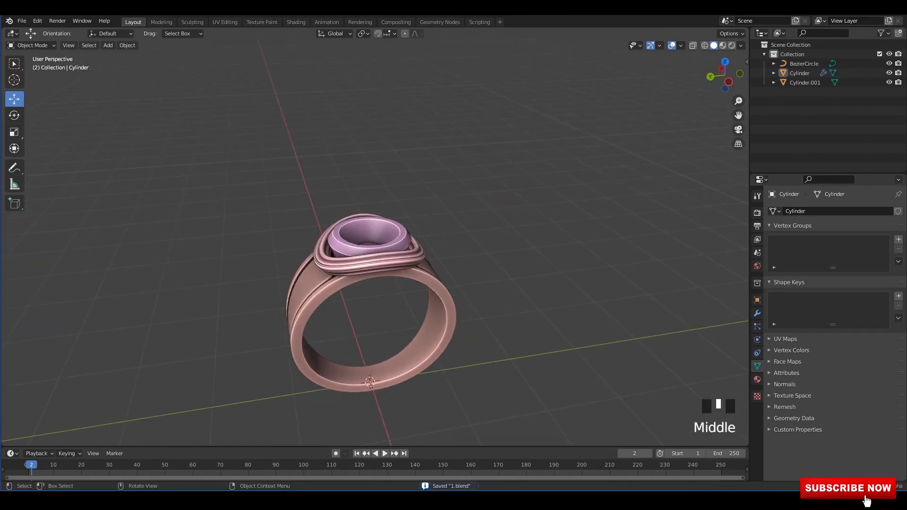
Step: Look up the Extra Objects add-ons in the preferences by searching "extr", close the preferences and save the file
{"action": "key", "text": "F4"}
{"action": "left_click", "coordinate": [342, 153]}
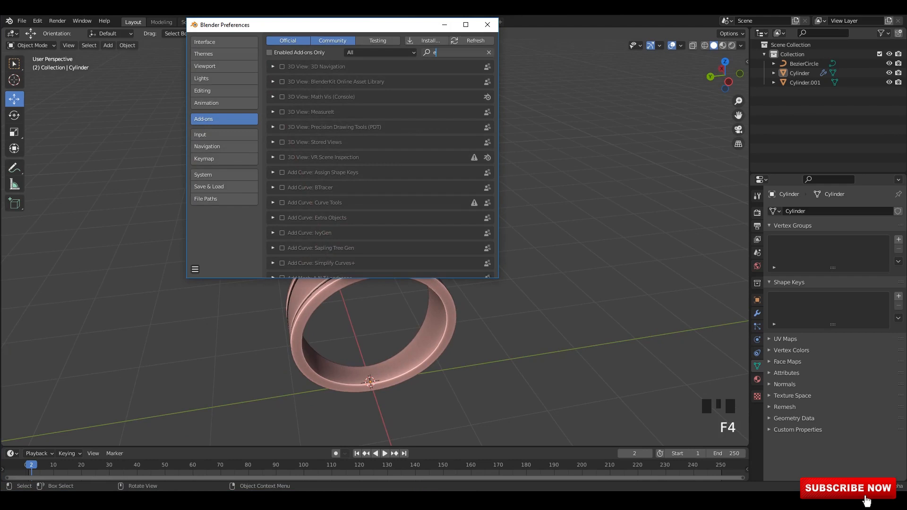
{"action": "type", "text": "extr"}
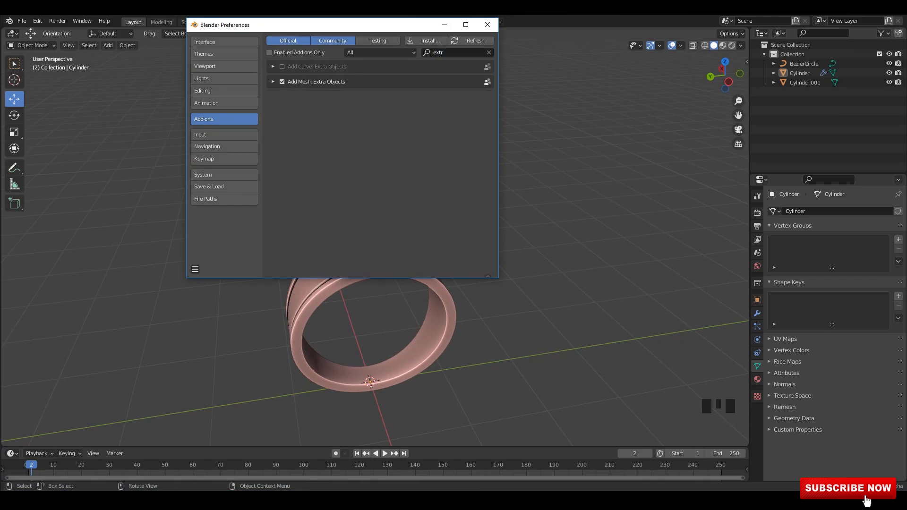
{"action": "left_click", "coordinate": [487, 25]}
{"action": "scroll", "coordinate": [378, 226], "scroll_direction": "down", "scroll_amount": 2}
{"action": "scroll", "coordinate": [378, 259], "scroll_direction": "up", "scroll_amount": 2}
{"action": "key", "text": "ctrl+s"}
Step: Try a standard Diamond mesh with its default settings and undo the addition
{"action": "middle_click_drag", "start_coordinate": [378, 227], "coordinate": [357, 239]}
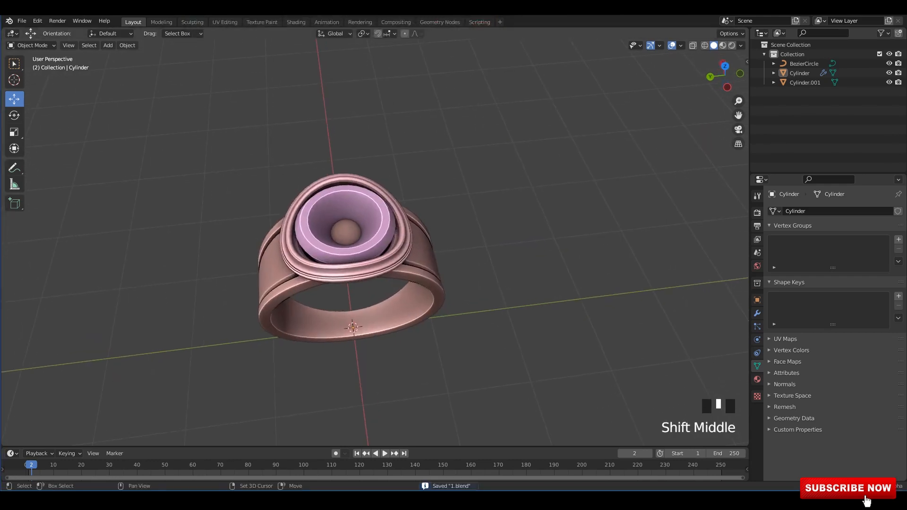
{"action": "key", "text": "shift+a"}
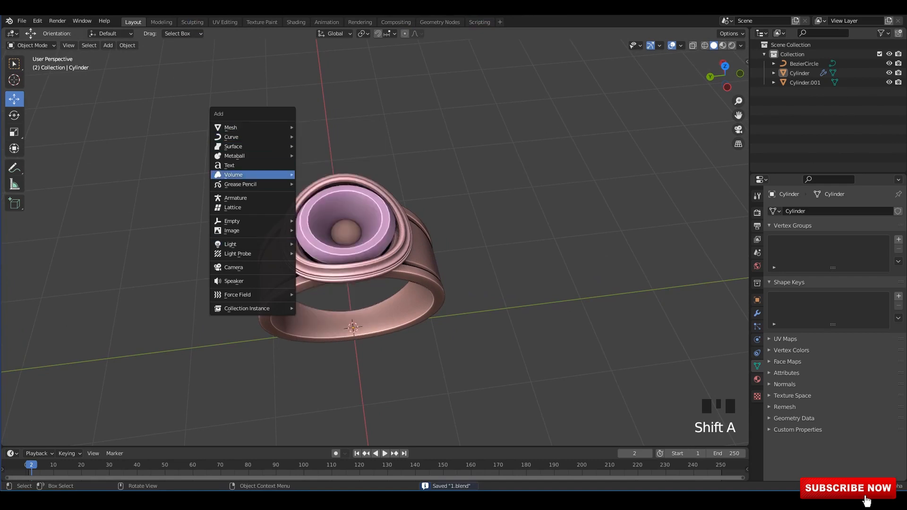
{"action": "mouse_move", "coordinate": [252, 127]}
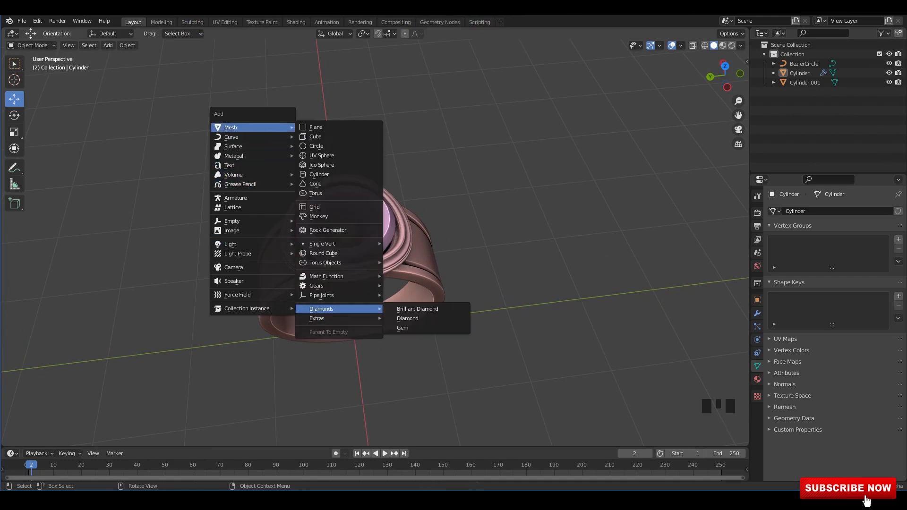
{"action": "left_click", "coordinate": [408, 318]}
{"action": "middle_click_drag", "start_coordinate": [407, 318], "coordinate": [412, 223]}
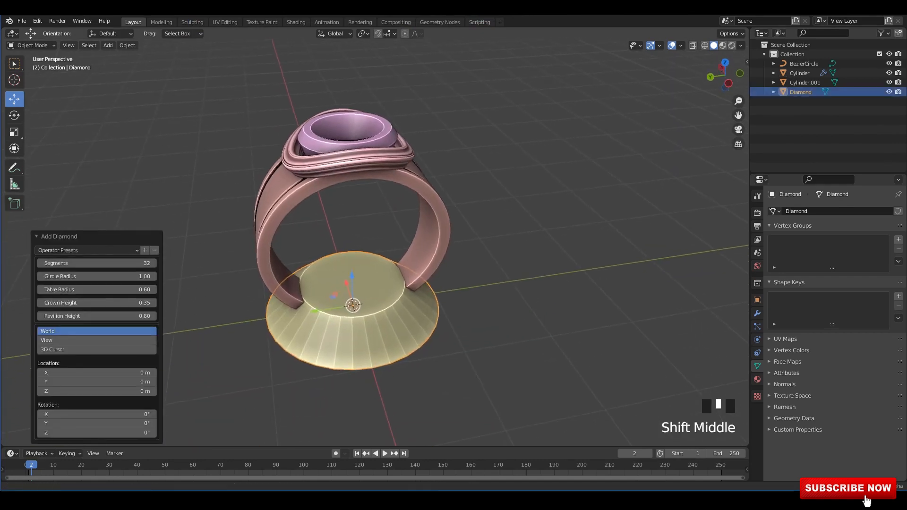
{"action": "key", "text": "ctrl+z"}
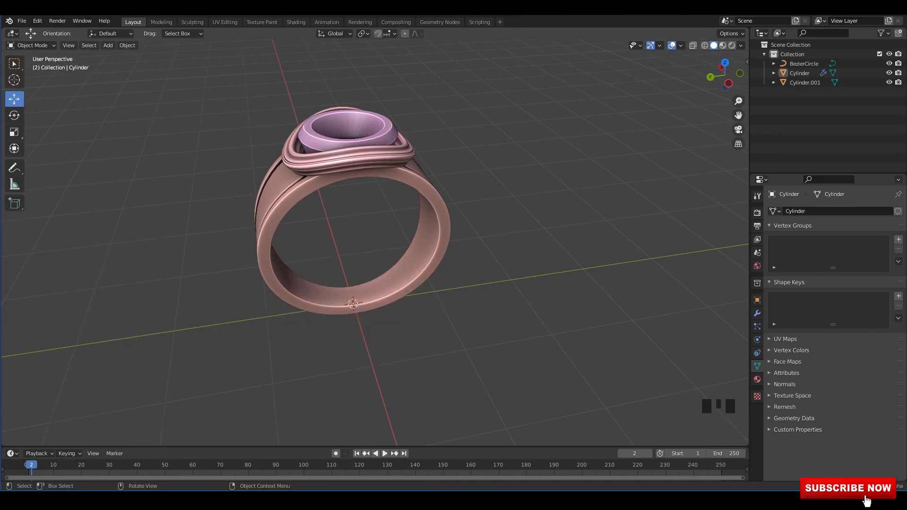
Step: Add a Brilliant Diamond mesh and raise it 2.1684 m along Z to the top of the ring
{"action": "middle_click_drag", "start_coordinate": [359, 264], "coordinate": [359, 210]}
{"action": "key", "text": "shift+a"}
{"action": "mouse_move", "coordinate": [435, 345]}
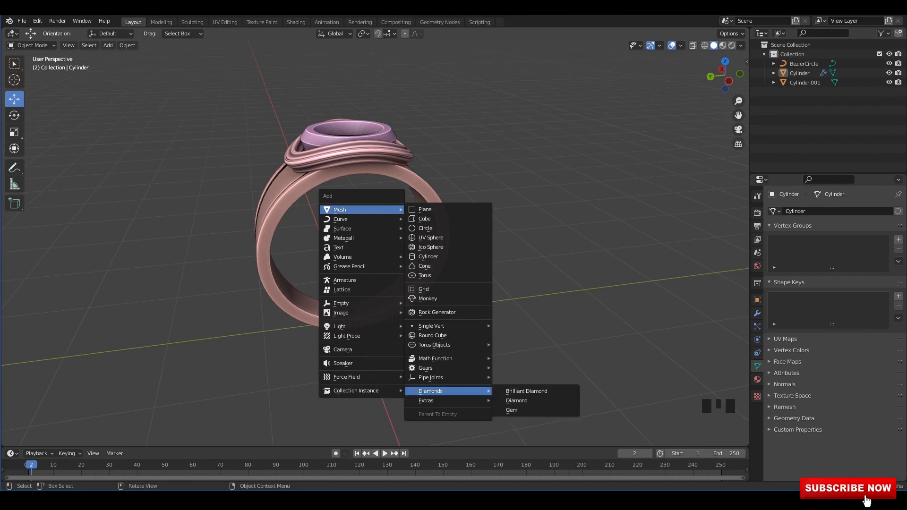
{"action": "left_click", "coordinate": [526, 391]}
{"action": "left_click_drag", "start_coordinate": [351, 287], "coordinate": [351, 104]}
Step: Scale the diamond down to the disc's width and adjust its height so it sits in the recess
{"action": "middle_click_drag", "start_coordinate": [402, 165], "coordinate": [453, 175], "text": "alt"}
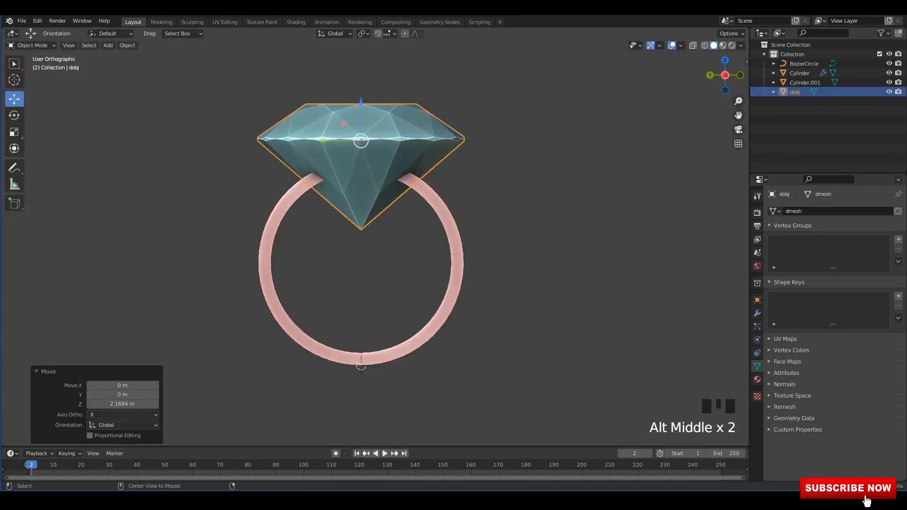
{"action": "scroll", "coordinate": [491, 203], "scroll_direction": "up", "scroll_amount": 3}
{"action": "middle_click_drag", "start_coordinate": [491, 203], "coordinate": [501, 318], "text": "shift"}
{"action": "key", "text": "s"}
{"action": "left_click", "coordinate": [385, 245]}
{"action": "key", "text": "alt+z"}
{"action": "middle_click_drag", "start_coordinate": [384, 243], "coordinate": [378, 302], "text": "shift"}
{"action": "scroll", "coordinate": [378, 303], "scroll_direction": "up", "scroll_amount": 3, "text": "shift"}
{"action": "left_click_drag", "start_coordinate": [353, 233], "coordinate": [338, 245]}
{"action": "key", "text": "s"}
{"action": "left_click", "coordinate": [509, 282]}
Step: Examine the diamond's fit on the disc from several angles, including straight from above
{"action": "scroll", "coordinate": [374, 243], "scroll_direction": "up", "scroll_amount": 3}
{"action": "key", "text": "alt+z"}
{"action": "scroll", "coordinate": [359, 248], "scroll_direction": "down", "scroll_amount": 3}
{"action": "middle_click_drag", "start_coordinate": [359, 248], "coordinate": [401, 314]}
{"action": "left_click", "coordinate": [510, 227]}
{"action": "middle_click_drag", "start_coordinate": [491, 264], "coordinate": [401, 293]}
{"action": "left_click", "coordinate": [442, 250]}
{"action": "key", "text": "alt+z"}
{"action": "scroll", "coordinate": [401, 292], "scroll_direction": "up", "scroll_amount": 4}
{"action": "middle_click_drag", "start_coordinate": [402, 330], "coordinate": [371, 194], "text": "shift"}
{"action": "scroll", "coordinate": [371, 227], "scroll_direction": "up", "scroll_amount": 2}
{"action": "key", "text": "alt+z"}
{"action": "middle_click_drag", "start_coordinate": [371, 234], "coordinate": [384, 226], "text": "shift"}
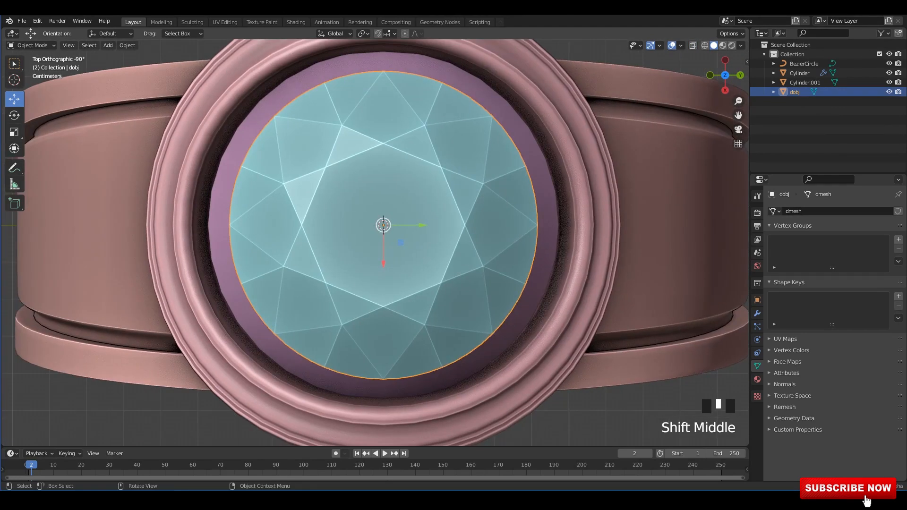
{"action": "left_click", "coordinate": [585, 237]}
{"action": "left_click", "coordinate": [481, 236]}
{"action": "scroll", "coordinate": [454, 236], "scroll_direction": "down", "scroll_amount": 2}
{"action": "middle_click_drag", "start_coordinate": [448, 265], "coordinate": [449, 227], "text": "alt"}
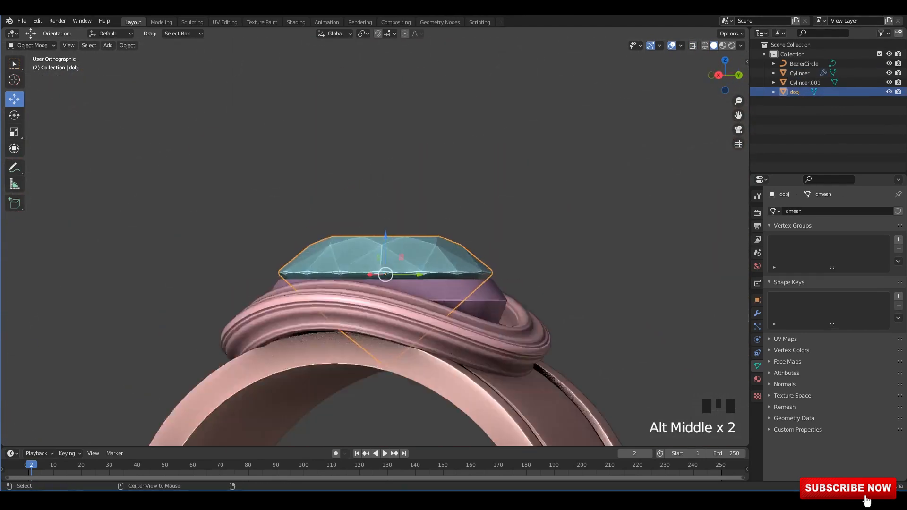
Step: Fine-tune the diamond's scale over the disc's recess and raise it slightly along Z
{"action": "key", "text": "alt+z"}
{"action": "key", "text": "s"}
{"action": "left_click", "coordinate": [492, 283]}
{"action": "scroll", "coordinate": [519, 302], "scroll_direction": "up", "scroll_amount": 3}
{"action": "middle_click_drag", "start_coordinate": [603, 340], "coordinate": [599, 281], "text": "shift"}
{"action": "key", "text": "s"}
{"action": "left_click", "coordinate": [595, 280]}
{"action": "mouse_move", "coordinate": [381, 200]}
{"action": "left_mouse_down"}
{"action": "mouse_move", "coordinate": [380, 161]}
{"action": "mouse_move", "coordinate": [380, 193]}
{"action": "left_mouse_up"}
Step: Examine how the diamond sits on the disc in solid view, up close and from a distance
{"action": "key", "text": "alt+z"}
{"action": "left_click", "coordinate": [510, 137]}
{"action": "scroll", "coordinate": [472, 189], "scroll_direction": "down", "scroll_amount": 3}
{"action": "left_click", "coordinate": [402, 220]}
{"action": "scroll", "coordinate": [401, 220], "scroll_direction": "up", "scroll_amount": 2}
{"action": "left_click", "coordinate": [557, 203]}
{"action": "left_click", "coordinate": [519, 260]}
{"action": "scroll", "coordinate": [520, 236], "scroll_direction": "down", "scroll_amount": 3}
{"action": "mouse_move", "coordinate": [463, 227]}
{"action": "middle_mouse_down"}
{"action": "mouse_move", "coordinate": [515, 260]}
{"action": "mouse_move", "coordinate": [456, 222]}
{"action": "mouse_move", "coordinate": [351, 201]}
{"action": "mouse_move", "coordinate": [453, 227]}
{"action": "middle_mouse_up"}
Step: Select the disc's upper vertex rings in edit mode and raise them slightly along Z toward the diamond's girdle
{"action": "left_click", "coordinate": [529, 212]}
{"action": "scroll", "coordinate": [496, 236], "scroll_direction": "down", "scroll_amount": 3}
{"action": "scroll", "coordinate": [430, 227], "scroll_direction": "up", "scroll_amount": 3}
{"action": "key", "text": "Tab"}
{"action": "middle_click_drag", "start_coordinate": [453, 227], "coordinate": [482, 227], "text": "alt"}
{"action": "key", "text": "alt+z"}
{"action": "scroll", "coordinate": [383, 236], "scroll_direction": "up", "scroll_amount": 3}
{"action": "key", "text": "1"}
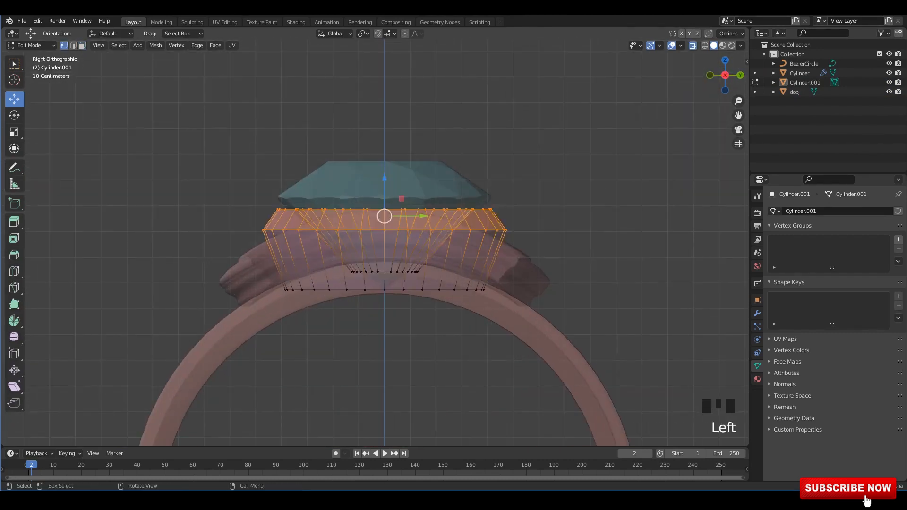
{"action": "scroll", "coordinate": [392, 212], "scroll_direction": "up", "scroll_amount": 4}
{"action": "left_click_drag", "start_coordinate": [394, 151], "coordinate": [394, 140]}
{"action": "key", "text": "alt+z"}
Step: Check the ring from several sides, leave the disc's edit mode and save the file
{"action": "scroll", "coordinate": [375, 243], "scroll_direction": "down", "scroll_amount": 3}
{"action": "middle_click_drag", "start_coordinate": [425, 227], "coordinate": [264, 283]}
{"action": "scroll", "coordinate": [375, 243], "scroll_direction": "down", "scroll_amount": 4}
{"action": "middle_click_drag", "start_coordinate": [349, 264], "coordinate": [406, 264], "text": "alt"}
{"action": "middle_click_drag", "start_coordinate": [350, 265], "coordinate": [312, 265], "text": "alt"}
{"action": "scroll", "coordinate": [375, 242], "scroll_direction": "down", "scroll_amount": 3}
{"action": "middle_click_drag", "start_coordinate": [378, 264], "coordinate": [439, 241], "text": "shift"}
{"action": "left_click", "coordinate": [392, 269]}
{"action": "key", "text": "Tab"}
{"action": "key", "text": "Tab"}
{"action": "left_click", "coordinate": [491, 255]}
{"action": "middle_click_drag", "start_coordinate": [491, 255], "coordinate": [396, 254]}
{"action": "key", "text": "ctrl+s"}
Step: Select all parts of the ring and switch to the Animation workspace
{"action": "left_click_drag", "start_coordinate": [224, 126], "coordinate": [541, 340]}
{"action": "key", "text": "grave"}
{"action": "middle_click_drag", "start_coordinate": [392, 265], "coordinate": [425, 262]}
{"action": "left_click", "coordinate": [326, 23]}
{"action": "scroll", "coordinate": [130, 160], "scroll_direction": "up", "scroll_amount": 2}
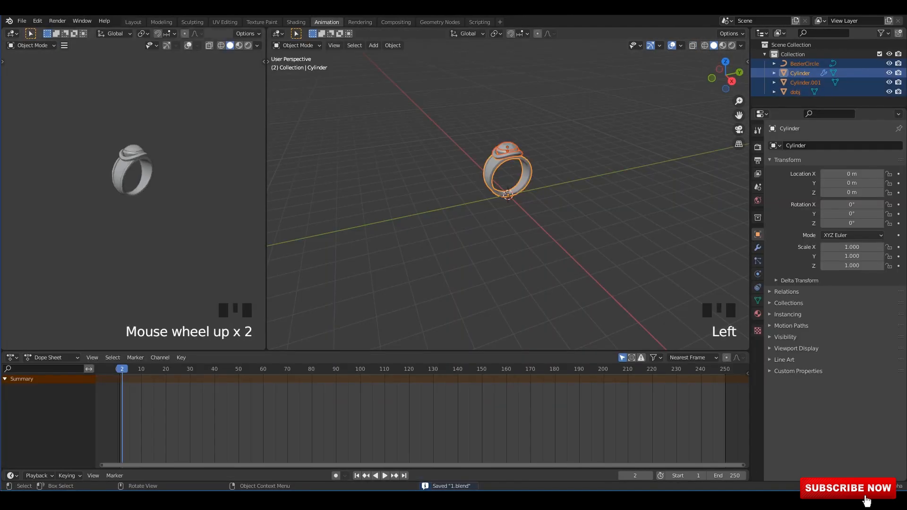
{"action": "scroll", "coordinate": [128, 165], "scroll_direction": "up", "scroll_amount": 3}
Step: Select the disc and examine the ring's gemstone top in the narrower 3D view
{"action": "left_click", "coordinate": [105, 189]}
{"action": "key", "text": "grave"}
{"action": "middle_click_drag", "start_coordinate": [109, 193], "coordinate": [161, 222]}
{"action": "scroll", "coordinate": [142, 194], "scroll_direction": "down", "scroll_amount": 9}
{"action": "scroll", "coordinate": [142, 194], "scroll_direction": "up", "scroll_amount": 2}
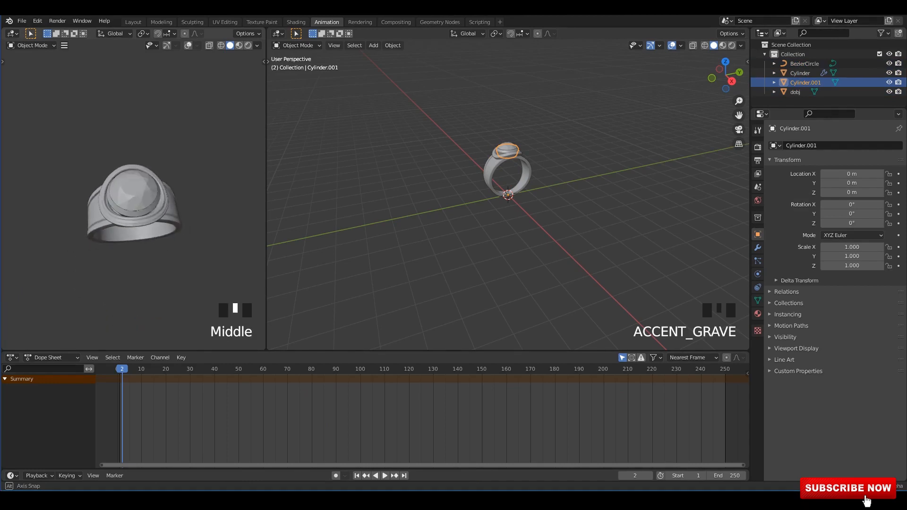
Step: Enlarge the two upper views by shrinking the dope sheet, and change the wide 3D view to the Shader Editor
{"action": "scroll", "coordinate": [131, 229], "scroll_direction": "up", "scroll_amount": 2}
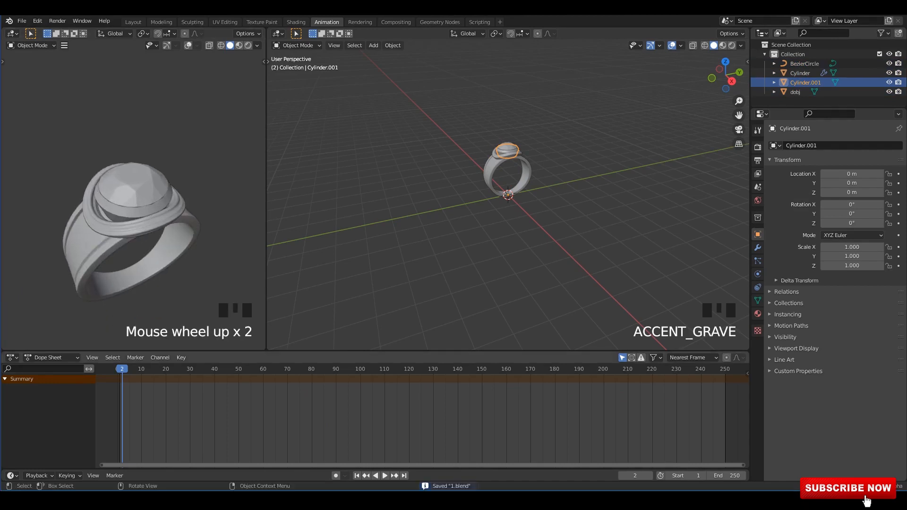
{"action": "left_click_drag", "start_coordinate": [160, 351], "coordinate": [160, 456]}
{"action": "scroll", "coordinate": [151, 302], "scroll_direction": "up", "scroll_amount": 2}
{"action": "mouse_move", "coordinate": [151, 283]}
{"action": "middle_mouse_down"}
{"action": "mouse_move", "coordinate": [151, 307]}
{"action": "mouse_move", "coordinate": [153, 250]}
{"action": "mouse_move", "coordinate": [155, 275]}
{"action": "middle_mouse_up"}
{"action": "left_click", "coordinate": [278, 33]}
{"action": "left_click", "coordinate": [300, 122]}
Step: Show the ring in Material Preview shading in the narrow view and save the file
{"action": "scroll", "coordinate": [151, 284], "scroll_direction": "down", "scroll_amount": 1}
{"action": "left_click", "coordinate": [137, 227]}
{"action": "left_click", "coordinate": [137, 287]}
{"action": "left_click", "coordinate": [238, 45]}
{"action": "left_click", "coordinate": [222, 345]}
{"action": "scroll", "coordinate": [151, 284], "scroll_direction": "down", "scroll_amount": 1}
{"action": "scroll", "coordinate": [151, 283], "scroll_direction": "up", "scroll_amount": 1}
{"action": "left_click", "coordinate": [757, 131]}
{"action": "key", "text": "ctrl+s"}
Step: Enable Ambient Occlusion, Bloom and Screen Space Reflections for Eevee, and set the color management look to Very High Contrast
{"action": "left_click", "coordinate": [758, 147]}
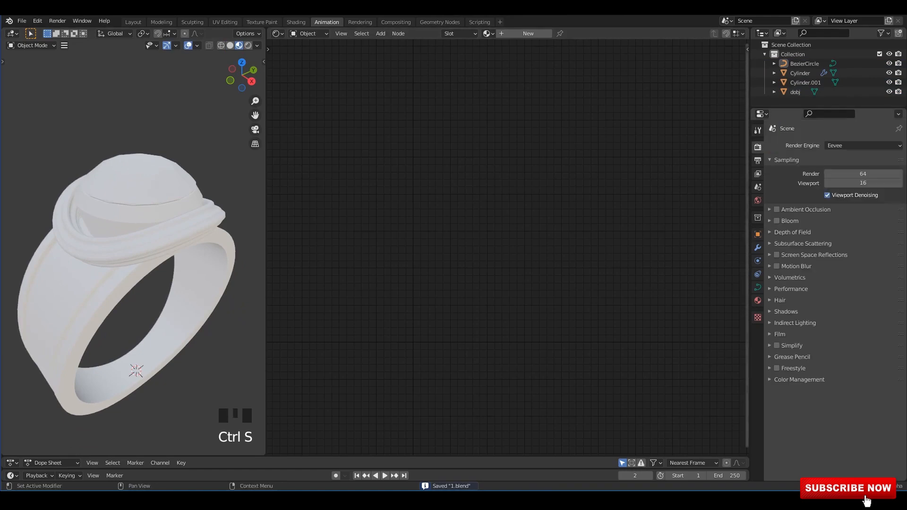
{"action": "left_click", "coordinate": [769, 209]}
{"action": "left_click", "coordinate": [770, 209]}
{"action": "left_click", "coordinate": [777, 210]}
{"action": "left_click", "coordinate": [769, 209]}
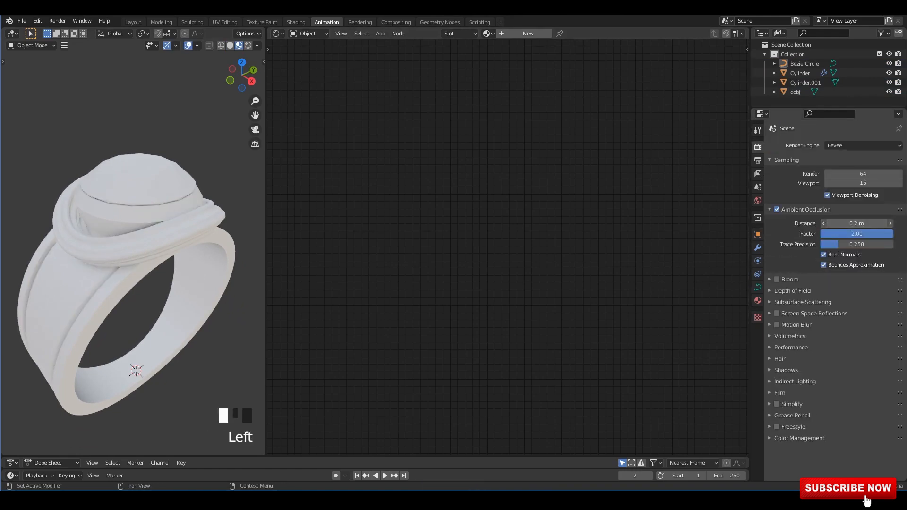
{"action": "left_click", "coordinate": [770, 209]}
{"action": "left_click", "coordinate": [798, 380]}
{"action": "left_click", "coordinate": [863, 418]}
{"action": "left_click", "coordinate": [857, 389]}
Step: Create a material for the bezel moulding with Subsurface IOR 1.010, Metallic 1.000, Specular 1.000 and Roughness 0.300
{"action": "middle_click_drag", "start_coordinate": [137, 265], "coordinate": [162, 249]}
{"action": "left_click", "coordinate": [528, 34]}
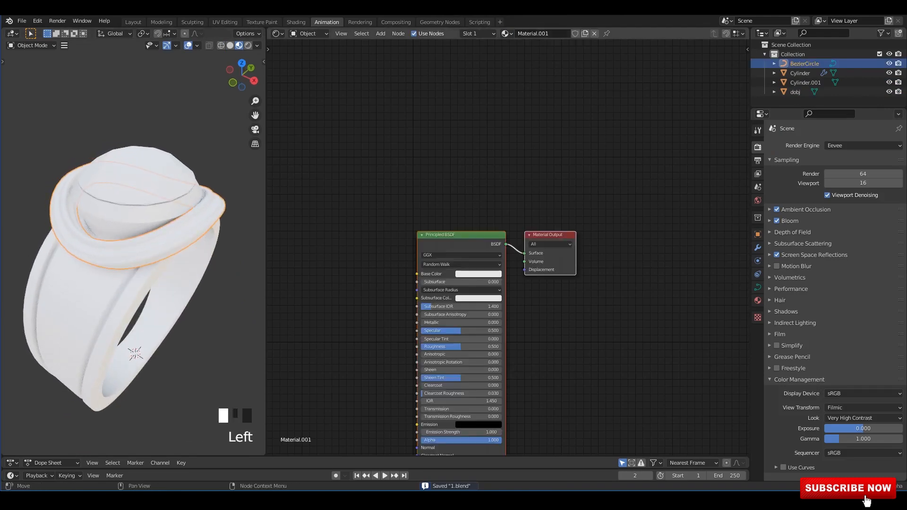
{"action": "middle_click_drag", "start_coordinate": [477, 306], "coordinate": [512, 233]}
{"action": "scroll", "coordinate": [513, 233], "scroll_direction": "up", "scroll_amount": 3}
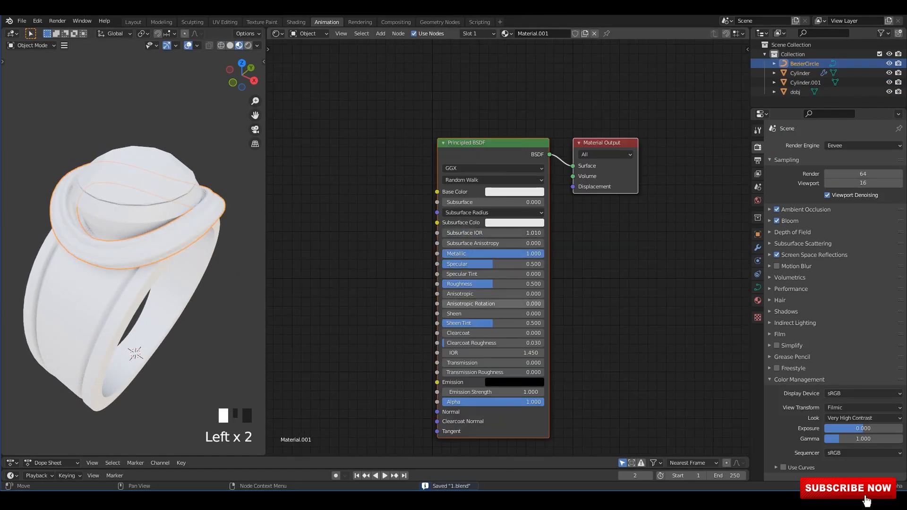
{"action": "left_click_drag", "start_coordinate": [493, 264], "coordinate": [550, 264]}
Step: Link the bezel's metal material to all ring parts, clear the selection and save the file
{"action": "mouse_move", "coordinate": [189, 208]}
{"action": "middle_mouse_down"}
{"action": "mouse_move", "coordinate": [184, 236]}
{"action": "mouse_move", "coordinate": [196, 208]}
{"action": "mouse_move", "coordinate": [182, 219]}
{"action": "mouse_move", "coordinate": [142, 189]}
{"action": "mouse_move", "coordinate": [182, 221]}
{"action": "middle_mouse_up"}
{"action": "key", "text": "a"}
{"action": "key", "text": "ctrl+l"}
{"action": "left_click", "coordinate": [194, 221]}
{"action": "key", "text": "alt+a"}
{"action": "middle_click_drag", "start_coordinate": [325, 193], "coordinate": [391, 190]}
{"action": "key", "text": "ctrl+s"}
Step: Add an Ambient Occlusion node to the metal material's node tree
{"action": "key", "text": "shift+a"}
{"action": "left_click", "coordinate": [391, 190]}
{"action": "left_click", "coordinate": [279, 184]}
{"action": "middle_click_drag", "start_coordinate": [347, 138], "coordinate": [429, 199]}
Step: Add a ColorRamp from black to light orange and route the Ambient Occlusion color through it into Base Color
{"action": "key", "text": "shift+a"}
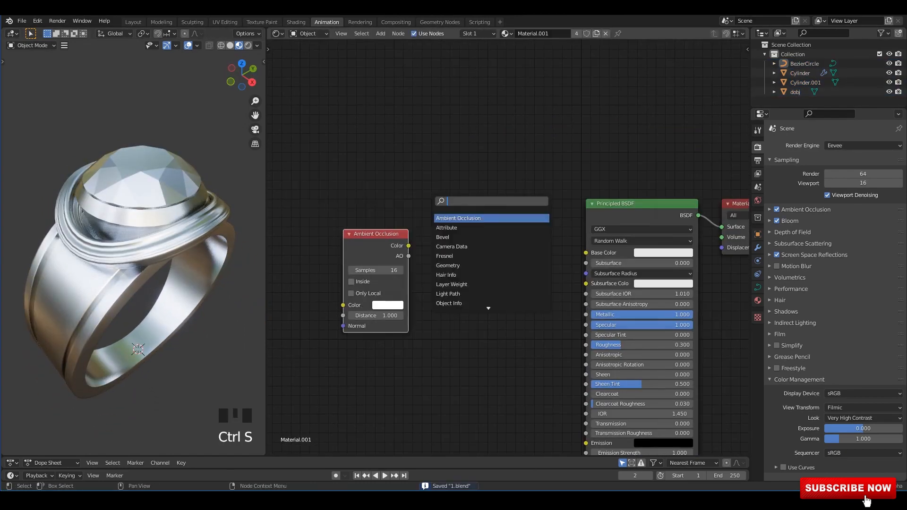
{"action": "key", "text": "Return"}
{"action": "left_click", "coordinate": [427, 158]}
{"action": "left_click_drag", "start_coordinate": [374, 234], "coordinate": [336, 210]}
{"action": "scroll", "coordinate": [499, 231], "scroll_direction": "up", "scroll_amount": 2}
{"action": "left_click", "coordinate": [481, 238]}
{"action": "left_click_drag", "start_coordinate": [466, 118], "coordinate": [456, 134]}
{"action": "left_click_drag", "start_coordinate": [547, 163], "coordinate": [599, 253]}
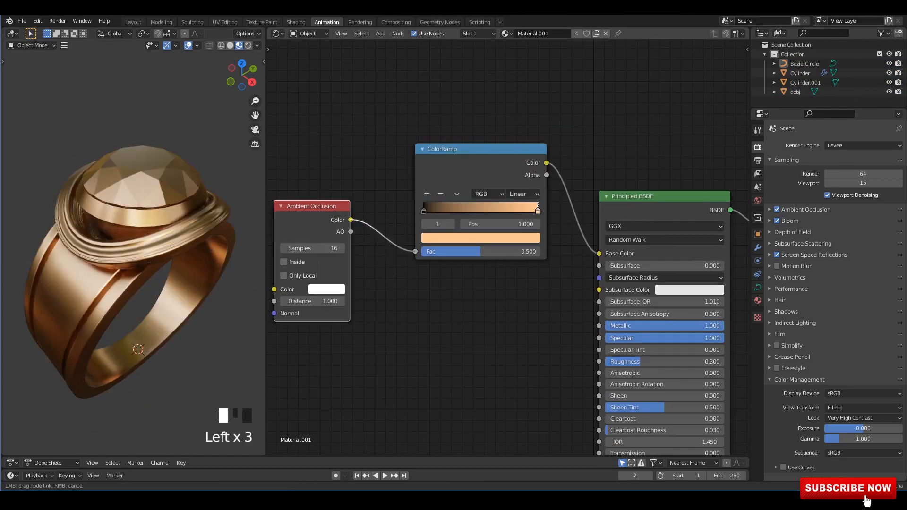
{"action": "left_click_drag", "start_coordinate": [414, 252], "coordinate": [415, 252]}
Step: Examine the metal shading on the ring from several angles and save the file
{"action": "mouse_move", "coordinate": [163, 265]}
{"action": "middle_mouse_down"}
{"action": "mouse_move", "coordinate": [145, 234]}
{"action": "mouse_move", "coordinate": [178, 262]}
{"action": "middle_mouse_up"}
{"action": "scroll", "coordinate": [156, 262], "scroll_direction": "up", "scroll_amount": 2}
{"action": "scroll", "coordinate": [156, 262], "scroll_direction": "down", "scroll_amount": 1}
{"action": "scroll", "coordinate": [145, 234], "scroll_direction": "down", "scroll_amount": 1}
{"action": "scroll", "coordinate": [179, 262], "scroll_direction": "up", "scroll_amount": 1}
{"action": "scroll", "coordinate": [509, 192], "scroll_direction": "up", "scroll_amount": 5}
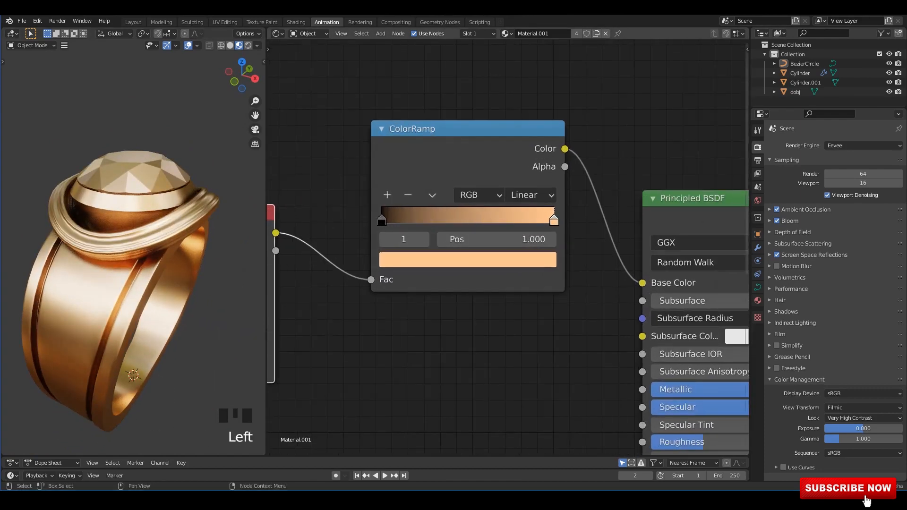
{"action": "scroll", "coordinate": [137, 236], "scroll_direction": "down", "scroll_amount": 1}
{"action": "middle_click_drag", "start_coordinate": [137, 236], "coordinate": [163, 220]}
{"action": "key", "text": "ctrl+s"}
{"action": "middle_click_drag", "start_coordinate": [151, 219], "coordinate": [127, 278]}
{"action": "key", "text": "ctrl+s"}
Step: Set the ColorRamp's light end stop to a golden yellow of hue 0.089 and saturation 0.885, and save the file
{"action": "scroll", "coordinate": [554, 263], "scroll_direction": "up", "scroll_amount": 3}
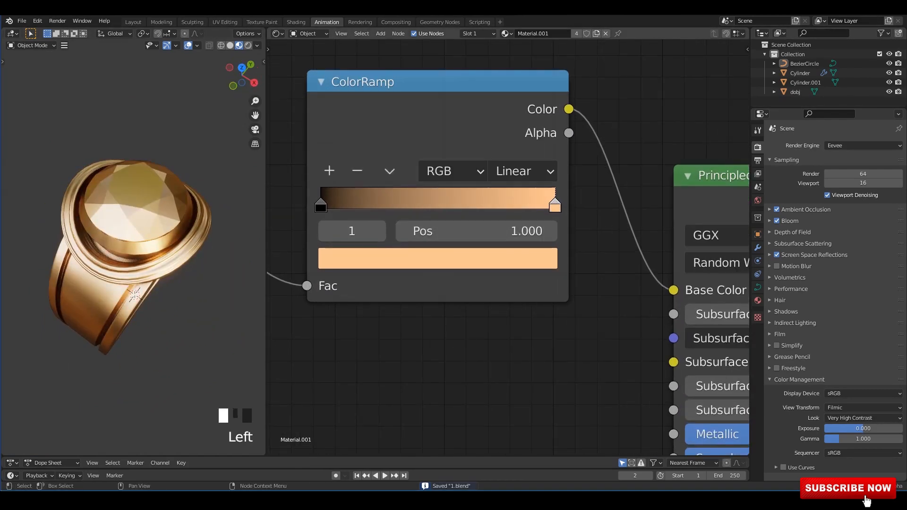
{"action": "scroll", "coordinate": [501, 252], "scroll_direction": "down", "scroll_amount": 3}
{"action": "middle_click_drag", "start_coordinate": [501, 252], "coordinate": [485, 349]}
{"action": "left_click", "coordinate": [483, 353]}
{"action": "left_click_drag", "start_coordinate": [399, 193], "coordinate": [399, 198]}
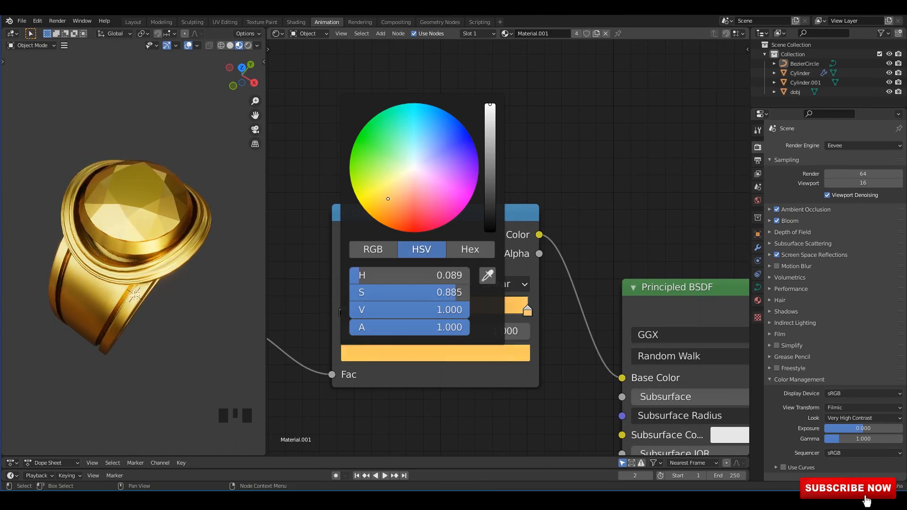
{"action": "scroll", "coordinate": [156, 265], "scroll_direction": "down", "scroll_amount": 1}
{"action": "middle_click_drag", "start_coordinate": [156, 264], "coordinate": [130, 213]}
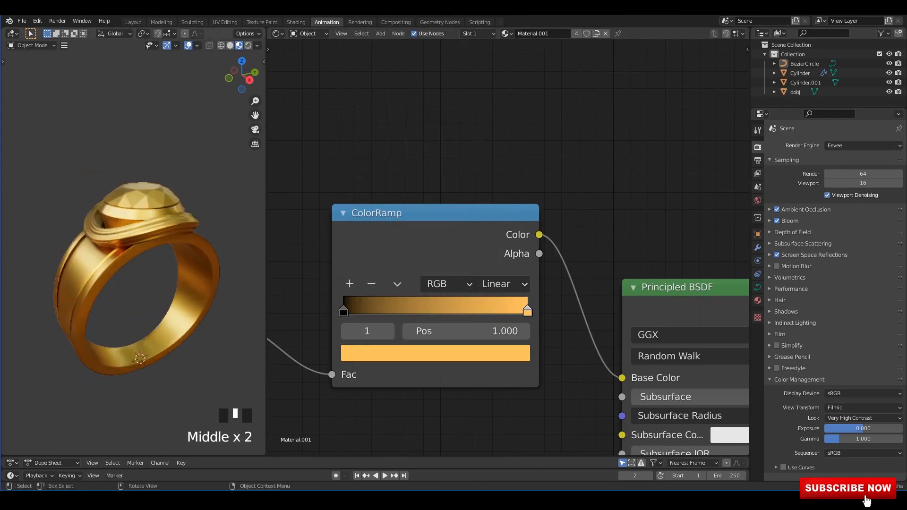
{"action": "middle_click_drag", "start_coordinate": [141, 265], "coordinate": [208, 278]}
{"action": "scroll", "coordinate": [156, 264], "scroll_direction": "up", "scroll_amount": 2}
{"action": "key", "text": "ctrl+s"}
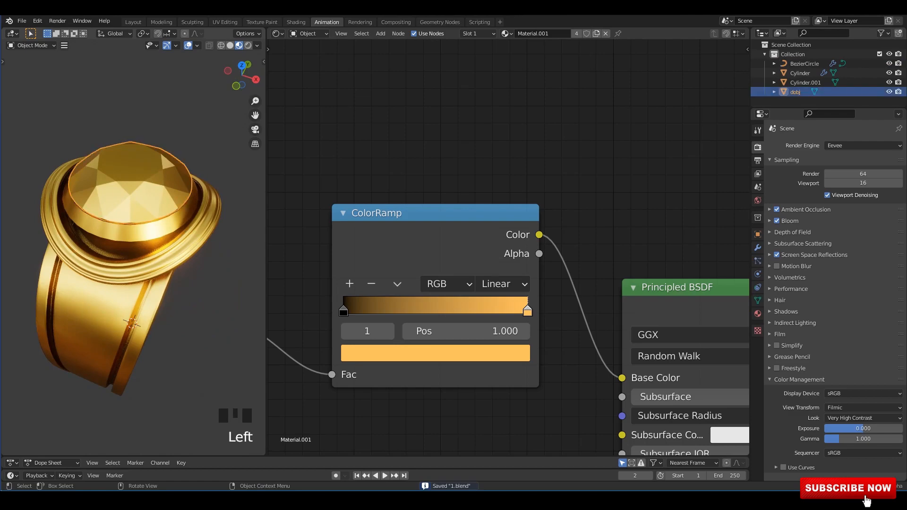
Step: Unlink the gold material from the diamond and create a new material for it
{"action": "left_click", "coordinate": [605, 33]}
{"action": "left_click", "coordinate": [531, 34]}
{"action": "middle_click_drag", "start_coordinate": [184, 203], "coordinate": [158, 226]}
{"action": "scroll", "coordinate": [508, 248], "scroll_direction": "down", "scroll_amount": 1}
Step: Set the diamond material's Subsurface IOR to 1.010, Specular and Roughness to 0.000, and Transmission to 1.000
{"action": "middle_click_drag", "start_coordinate": [680, 420], "coordinate": [508, 213]}
{"action": "middle_click_drag", "start_coordinate": [510, 369], "coordinate": [508, 227]}
{"action": "scroll", "coordinate": [508, 227], "scroll_direction": "up", "scroll_amount": 3}
{"action": "scroll", "coordinate": [510, 220], "scroll_direction": "down", "scroll_amount": 3}
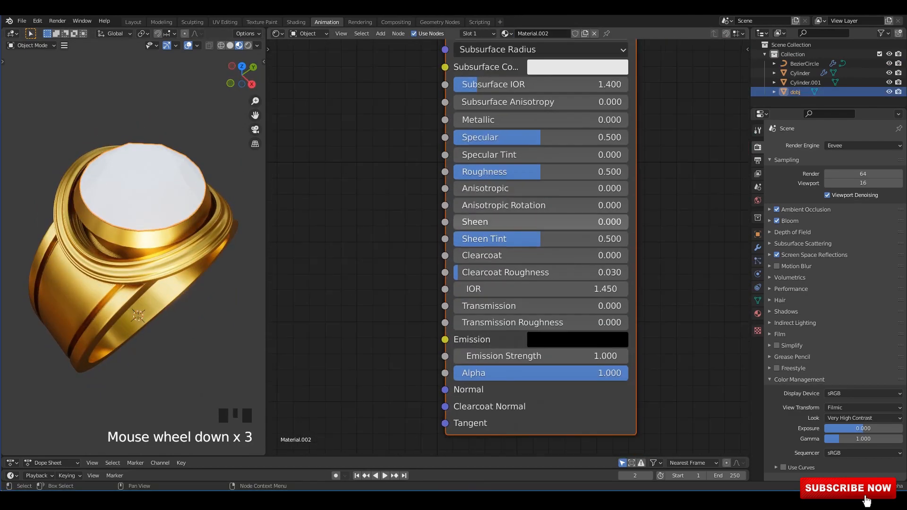
{"action": "middle_click_drag", "start_coordinate": [520, 187], "coordinate": [515, 230]}
{"action": "left_click_drag", "start_coordinate": [532, 179], "coordinate": [491, 179]}
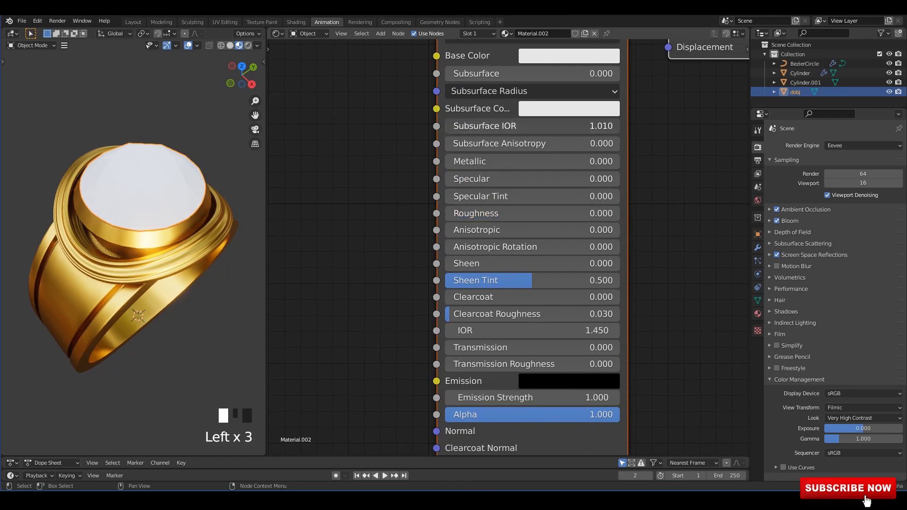
Step: Select the disc under the diamond and set its gold material's IOR to 2.4
{"action": "left_click", "coordinate": [148, 237]}
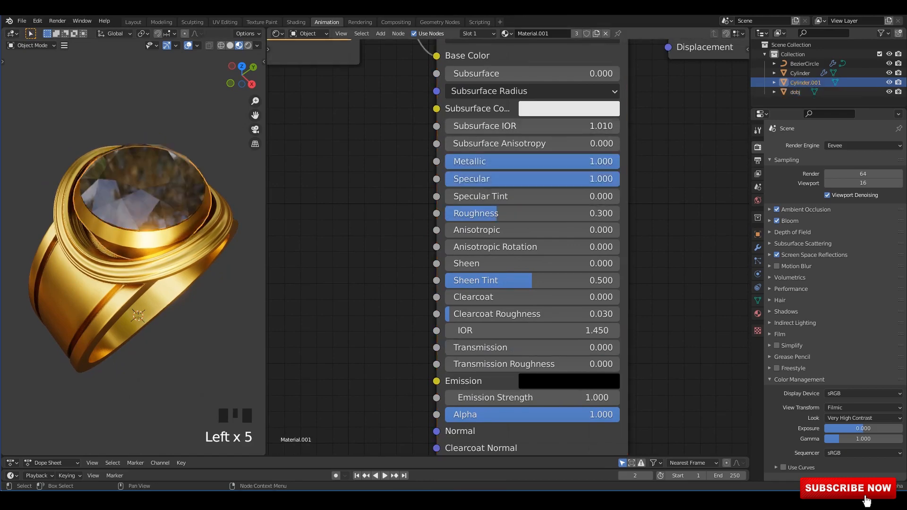
{"action": "middle_click_drag", "start_coordinate": [147, 237], "coordinate": [165, 224]}
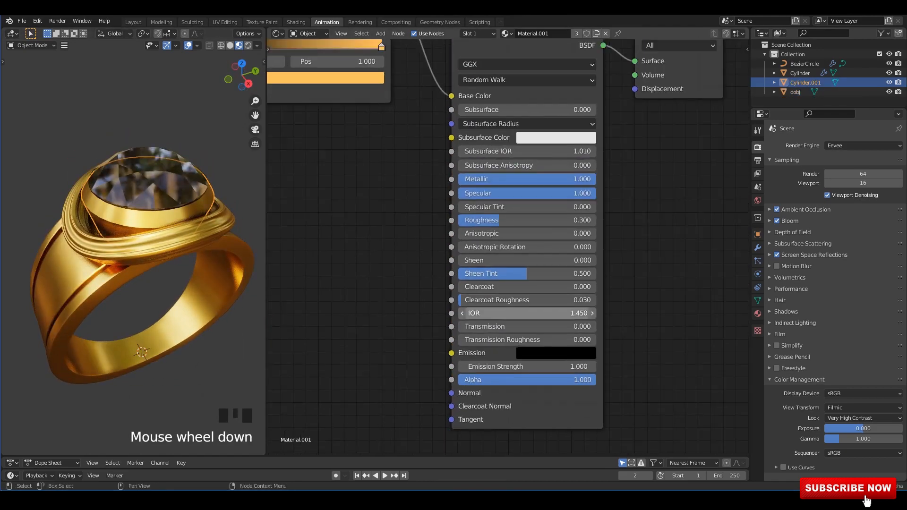
{"action": "scroll", "coordinate": [504, 265], "scroll_direction": "down", "scroll_amount": 3}
{"action": "scroll", "coordinate": [507, 314], "scroll_direction": "up", "scroll_amount": 6}
{"action": "left_click", "coordinate": [510, 310]}
{"action": "type", "text": "2.4"}
{"action": "key", "text": "Return"}
Step: Compare the shader values of the diamond and the surrounding gold parts by selecting each of them
{"action": "middle_click_drag", "start_coordinate": [189, 184], "coordinate": [181, 243]}
{"action": "scroll", "coordinate": [502, 158], "scroll_direction": "down", "scroll_amount": 4}
{"action": "middle_click_drag", "start_coordinate": [502, 79], "coordinate": [612, 302]}
{"action": "left_click", "coordinate": [148, 222]}
{"action": "scroll", "coordinate": [510, 250], "scroll_direction": "down", "scroll_amount": 3}
{"action": "middle_click_drag", "start_coordinate": [585, 391], "coordinate": [588, 250]}
{"action": "scroll", "coordinate": [586, 293], "scroll_direction": "up", "scroll_amount": 2}
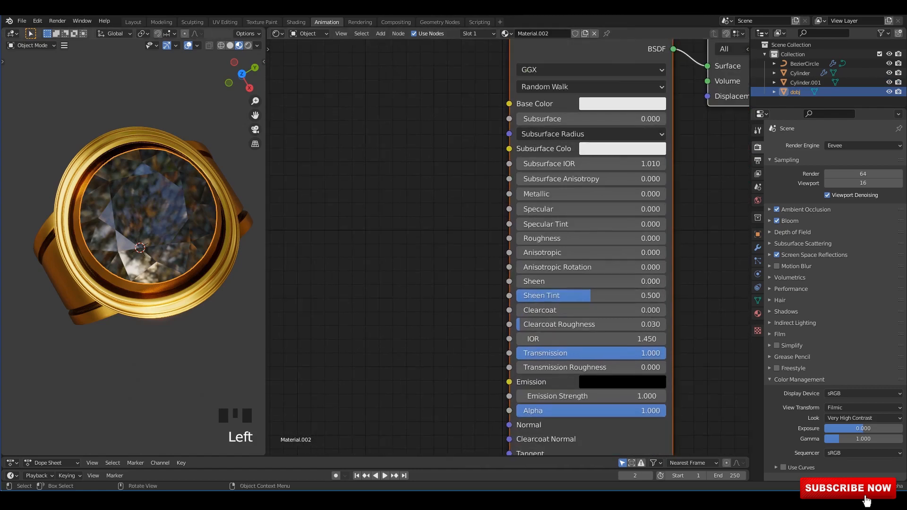
{"action": "left_click", "coordinate": [228, 231]}
{"action": "left_click", "coordinate": [182, 222]}
{"action": "left_click", "coordinate": [221, 231]}
{"action": "left_click", "coordinate": [230, 233]}
{"action": "left_click", "coordinate": [590, 339]}
{"action": "left_click", "coordinate": [182, 222]}
{"action": "middle_click_drag", "start_coordinate": [597, 300], "coordinate": [572, 285]}
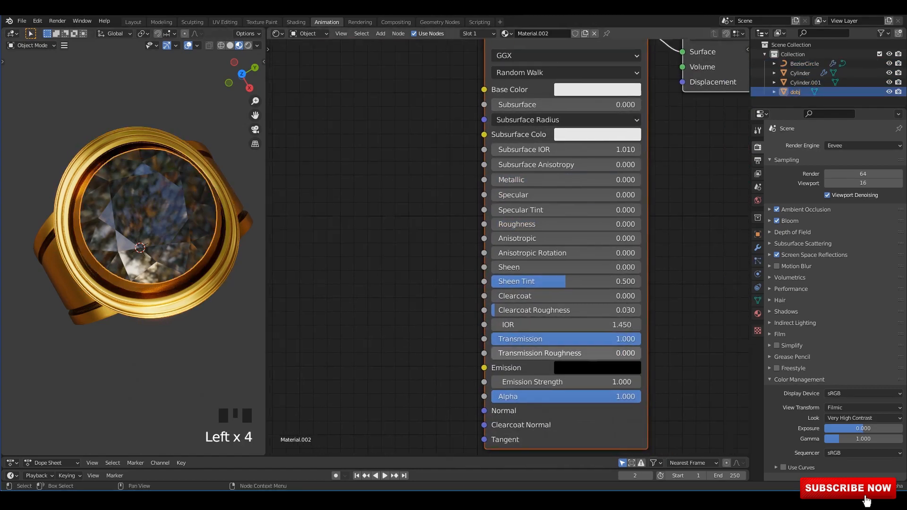
Step: Set the diamond material's IOR to 2.4, deselect the diamond and save the file
{"action": "scroll", "coordinate": [572, 285], "scroll_direction": "up", "scroll_amount": 1}
{"action": "left_click", "coordinate": [566, 331]}
{"action": "type", "text": "2.4"}
{"action": "key", "text": "Return"}
{"action": "left_click", "coordinate": [213, 350]}
{"action": "middle_click_drag", "start_coordinate": [212, 349], "coordinate": [220, 278]}
{"action": "scroll", "coordinate": [206, 254], "scroll_direction": "down", "scroll_amount": 2}
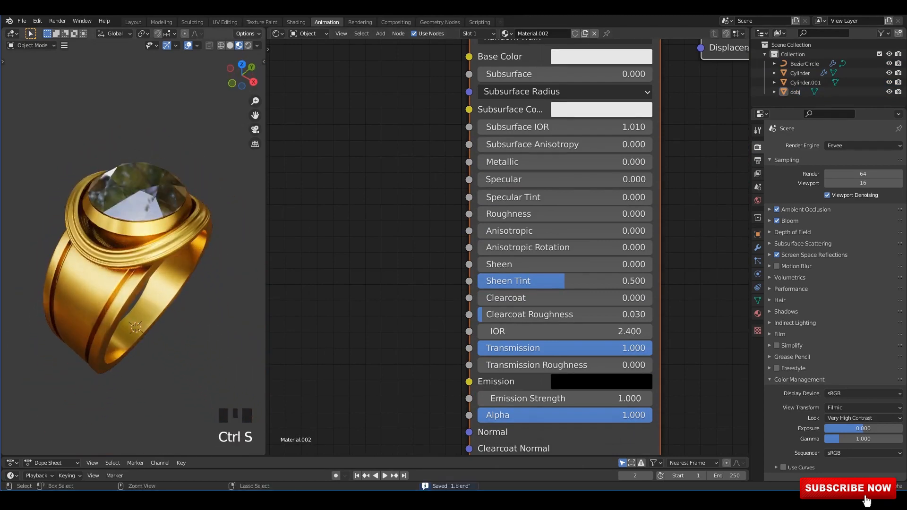
Step: Preview the ring in Rendered shading, switch the render engine to Cycles and return to Material Preview
{"action": "left_click", "coordinate": [248, 46]}
{"action": "scroll", "coordinate": [188, 226], "scroll_direction": "down", "scroll_amount": 1}
{"action": "middle_click_drag", "start_coordinate": [189, 227], "coordinate": [163, 222]}
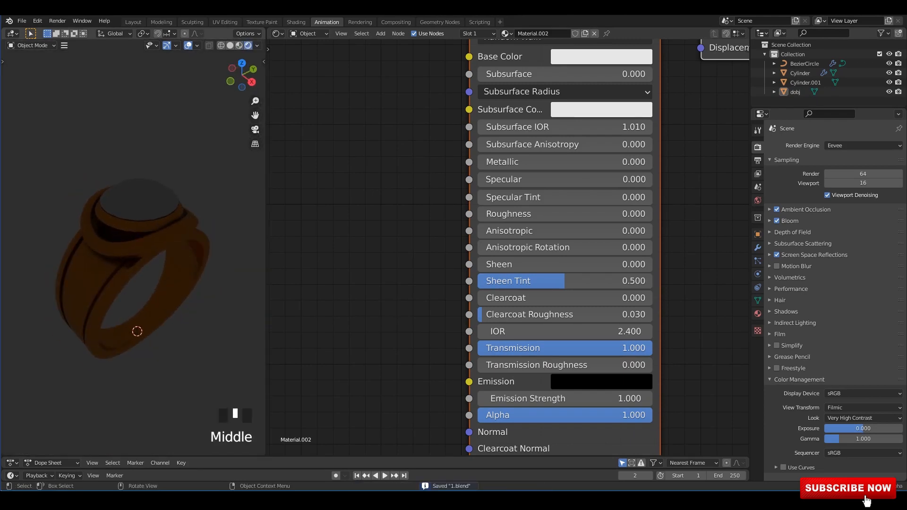
{"action": "left_click", "coordinate": [862, 146]}
{"action": "left_click", "coordinate": [850, 174]}
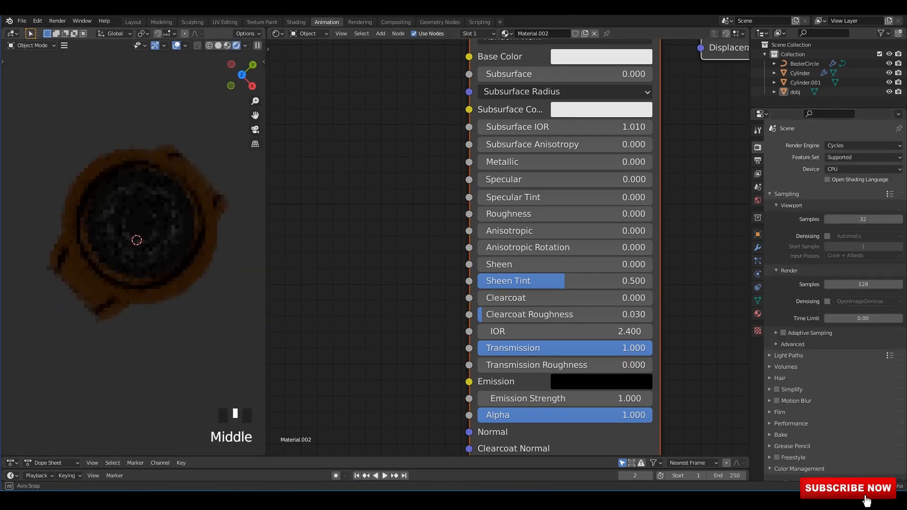
{"action": "mouse_move", "coordinate": [160, 283]}
{"action": "middle_mouse_down"}
{"action": "mouse_move", "coordinate": [165, 222]}
{"action": "mouse_move", "coordinate": [174, 218]}
{"action": "middle_mouse_up"}
{"action": "middle_click_drag", "start_coordinate": [174, 218], "coordinate": [179, 214]}
{"action": "left_click", "coordinate": [227, 45]}
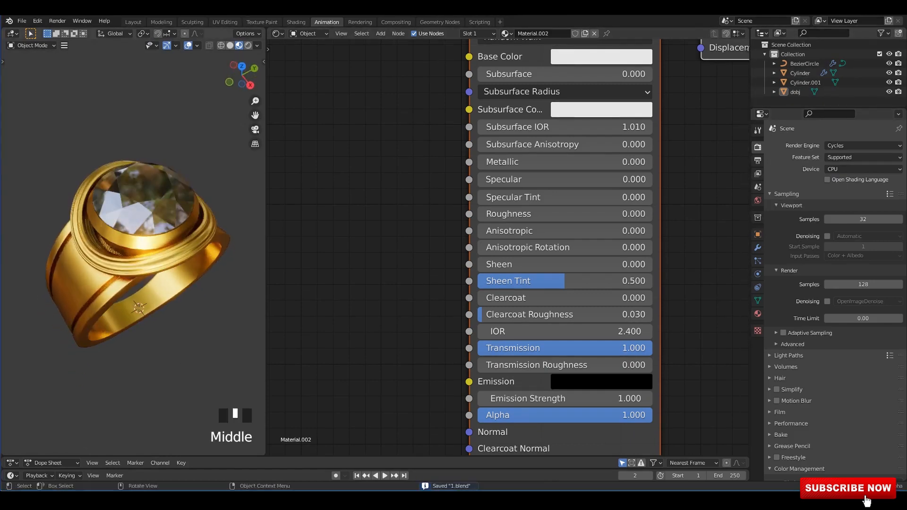
Step: Change the Shader Editor back to a 3D view and inspect the gold ring up close
{"action": "key", "text": "n"}
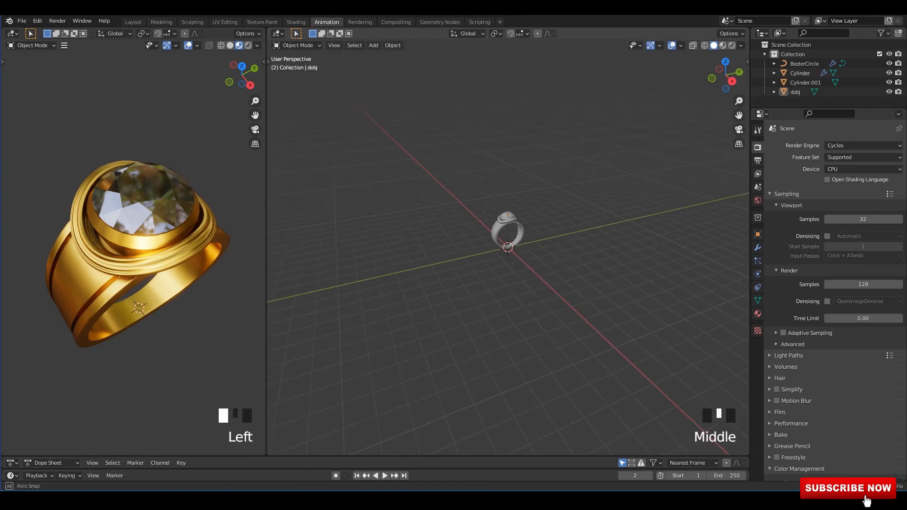
{"action": "scroll", "coordinate": [506, 227], "scroll_direction": "up", "scroll_amount": 3}
{"action": "scroll", "coordinate": [132, 237], "scroll_direction": "up", "scroll_amount": 2}
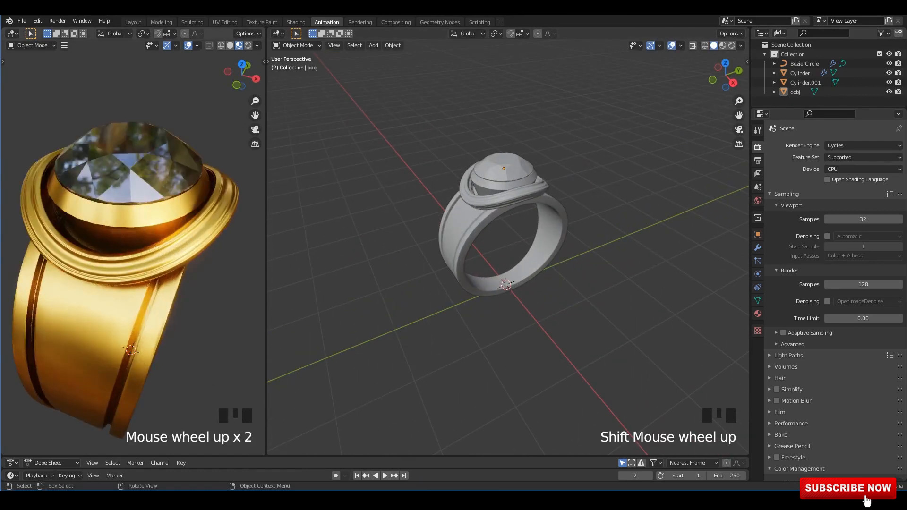
{"action": "middle_click_drag", "start_coordinate": [155, 264], "coordinate": [151, 217]}
{"action": "scroll", "coordinate": [95, 191], "scroll_direction": "down", "scroll_amount": 3}
{"action": "mouse_move", "coordinate": [151, 217]}
{"action": "middle_mouse_down"}
{"action": "mouse_move", "coordinate": [142, 236]}
{"action": "mouse_move", "coordinate": [147, 198]}
{"action": "mouse_move", "coordinate": [135, 189]}
{"action": "mouse_move", "coordinate": [139, 227]}
{"action": "middle_mouse_up"}
{"action": "scroll", "coordinate": [141, 236], "scroll_direction": "up", "scroll_amount": 2}
{"action": "scroll", "coordinate": [139, 227], "scroll_direction": "down", "scroll_amount": 3}
{"action": "middle_click_drag", "start_coordinate": [139, 227], "coordinate": [141, 233]}
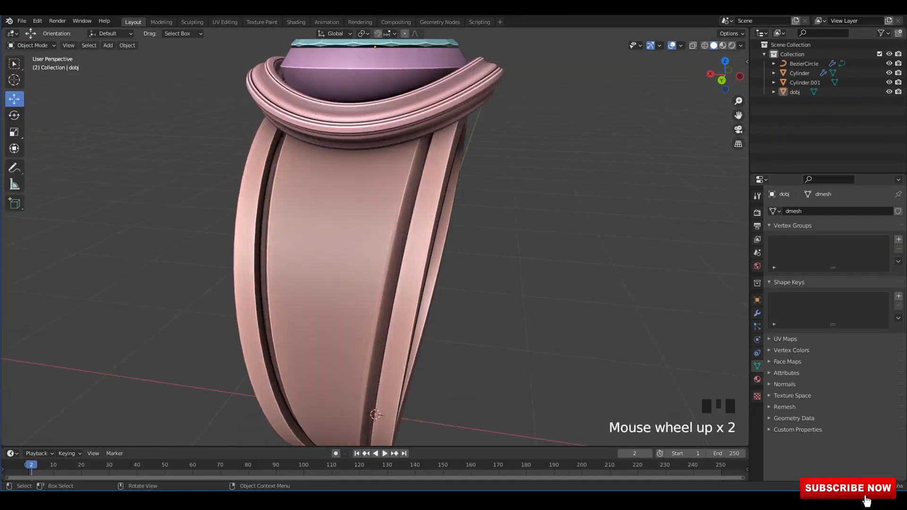
Step: Inspect the solid-shaded ring and its diamond from several sides in the Layout workspace, and save the file
{"action": "middle_click_drag", "start_coordinate": [378, 236], "coordinate": [387, 212]}
{"action": "left_click", "coordinate": [364, 137]}
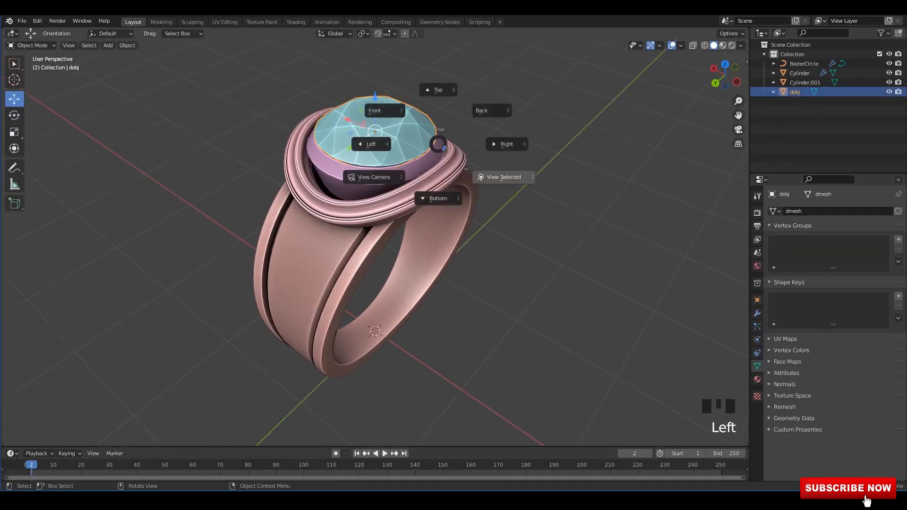
{"action": "middle_click_drag", "start_coordinate": [364, 137], "coordinate": [364, 189], "text": "shift"}
{"action": "middle_click_drag", "start_coordinate": [368, 246], "coordinate": [425, 180]}
{"action": "scroll", "coordinate": [425, 180], "scroll_direction": "down", "scroll_amount": 2}
{"action": "middle_click_drag", "start_coordinate": [425, 255], "coordinate": [434, 236]}
{"action": "middle_click_drag", "start_coordinate": [434, 283], "coordinate": [369, 237], "text": "shift"}
{"action": "left_click", "coordinate": [543, 227]}
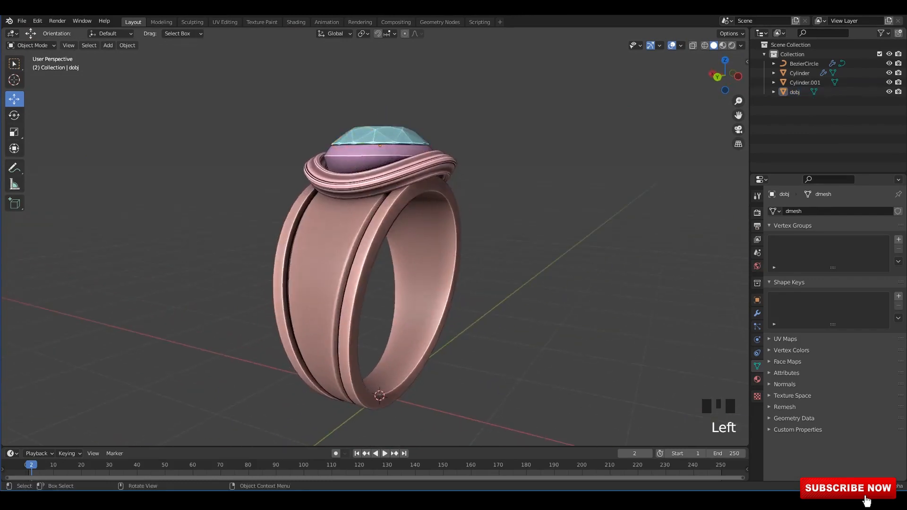
{"action": "middle_click_drag", "start_coordinate": [425, 212], "coordinate": [415, 265]}
{"action": "middle_click_drag", "start_coordinate": [416, 264], "coordinate": [385, 234], "text": "shift"}
{"action": "key", "text": "ctrl+s"}
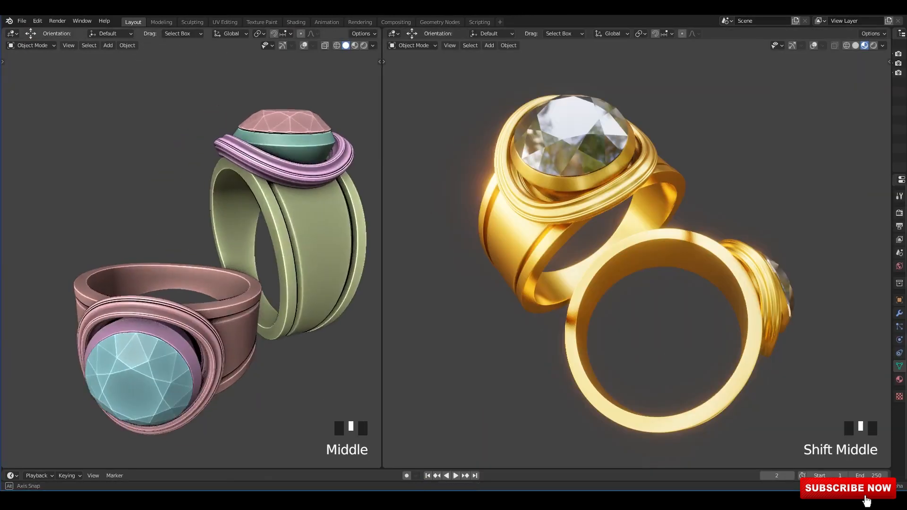
Step: Examine the pair of solid-shaded rings from several angles and frame them in their view
{"action": "middle_click_drag", "start_coordinate": [189, 236], "coordinate": [207, 156]}
{"action": "middle_click_drag", "start_coordinate": [189, 212], "coordinate": [163, 175]}
{"action": "left_click", "coordinate": [163, 175]}
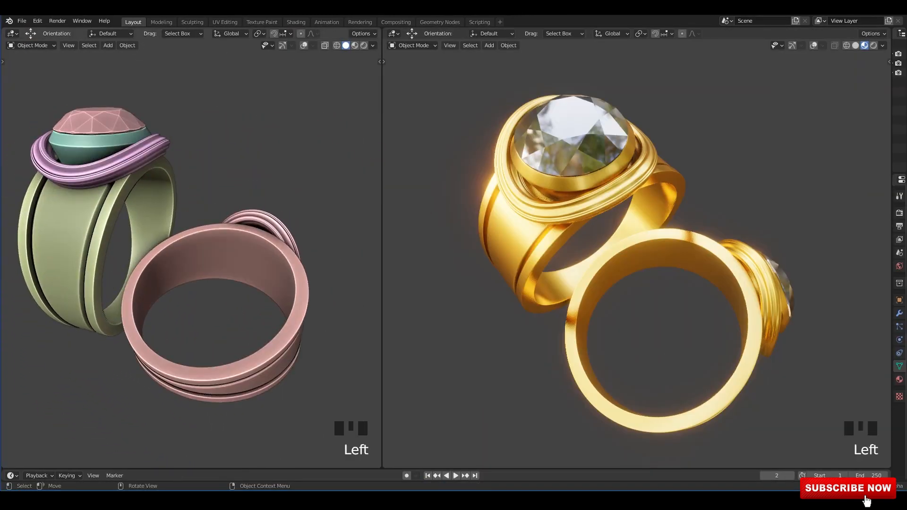
{"action": "key", "text": "grave"}
{"action": "middle_click_drag", "start_coordinate": [212, 203], "coordinate": [316, 196]}
{"action": "middle_click_drag", "start_coordinate": [227, 226], "coordinate": [255, 198]}
{"action": "middle_click_drag", "start_coordinate": [189, 236], "coordinate": [170, 222]}
{"action": "mouse_move", "coordinate": [189, 260]}
{"action": "middle_mouse_down", "text": "shift"}
{"action": "mouse_move", "coordinate": [179, 274]}
{"action": "mouse_move", "coordinate": [188, 259]}
{"action": "middle_mouse_up", "text": "shift"}
{"action": "middle_click_drag", "start_coordinate": [189, 265], "coordinate": [189, 246], "text": "shift"}
{"action": "middle_click_drag", "start_coordinate": [199, 260], "coordinate": [198, 241], "text": "ctrl"}
Step: Examine the pair of gold rings in Material Preview from several angles and distances
{"action": "middle_click_drag", "start_coordinate": [651, 293], "coordinate": [567, 201]}
{"action": "middle_click_drag", "start_coordinate": [566, 236], "coordinate": [666, 260]}
{"action": "middle_click_drag", "start_coordinate": [666, 254], "coordinate": [666, 292], "text": "ctrl"}
{"action": "mouse_move", "coordinate": [661, 283]}
{"action": "middle_mouse_down"}
{"action": "mouse_move", "coordinate": [680, 279]}
{"action": "mouse_move", "coordinate": [581, 279]}
{"action": "mouse_move", "coordinate": [514, 260]}
{"action": "mouse_move", "coordinate": [666, 269]}
{"action": "middle_mouse_up"}
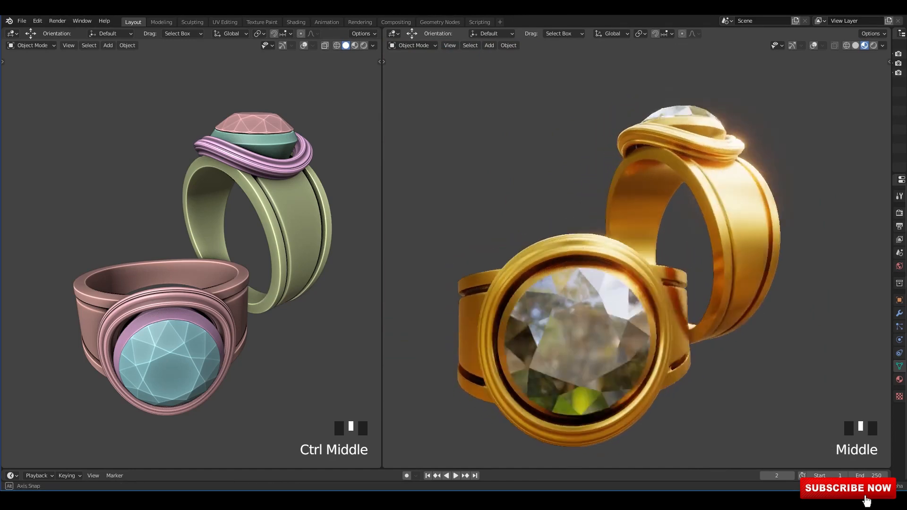
{"action": "middle_click_drag", "start_coordinate": [685, 265], "coordinate": [501, 248]}
{"action": "middle_click_drag", "start_coordinate": [638, 274], "coordinate": [567, 302]}
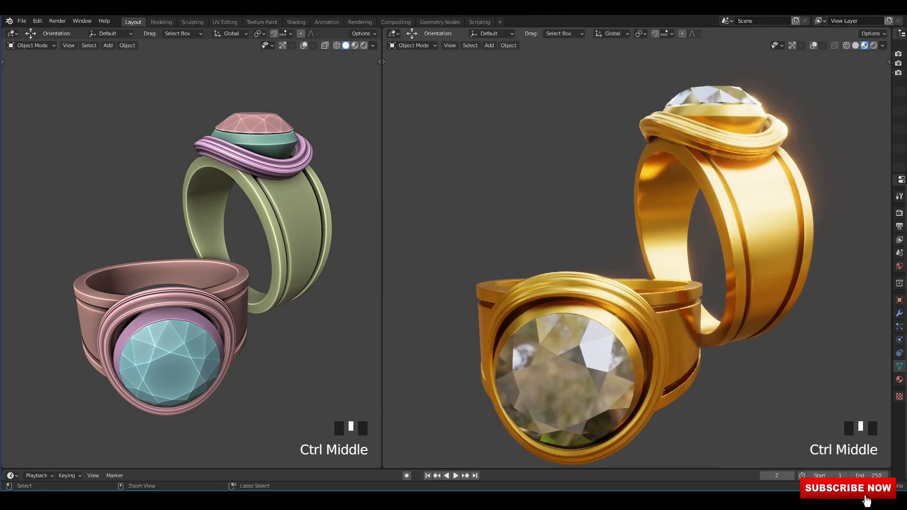
{"action": "middle_click_drag", "start_coordinate": [586, 255], "coordinate": [661, 269]}
{"action": "middle_click_drag", "start_coordinate": [623, 246], "coordinate": [585, 222]}
{"action": "scroll", "coordinate": [647, 283], "scroll_direction": "down", "scroll_amount": 1}
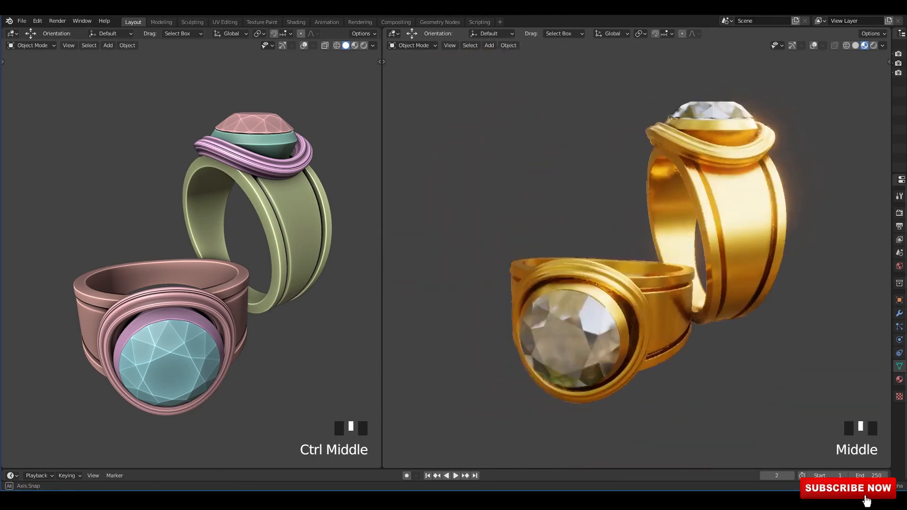
Step: Adjust the rotation of the environment lighting in the gold rings' view and frame both rings
{"action": "scroll", "coordinate": [633, 265], "scroll_direction": "up", "scroll_amount": 1}
{"action": "middle_click_drag", "start_coordinate": [633, 265], "coordinate": [600, 248], "text": "shift"}
{"action": "left_click", "coordinate": [882, 45]}
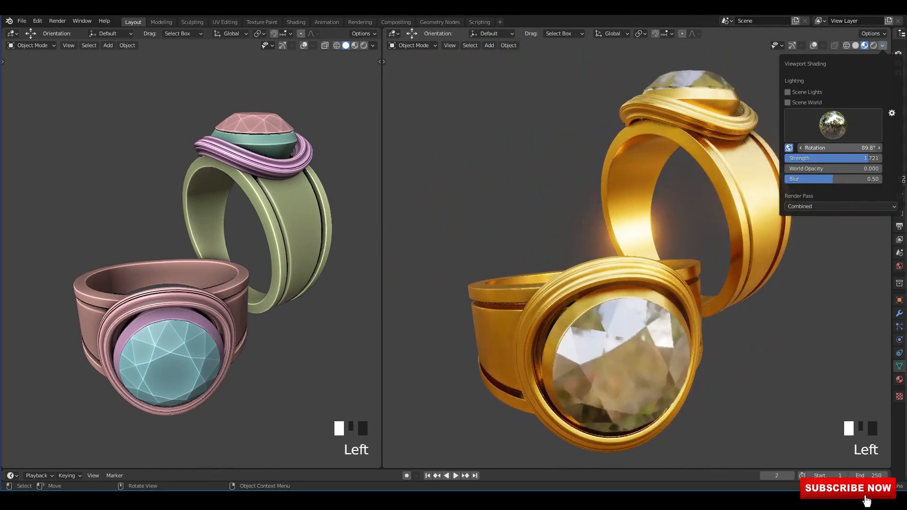
{"action": "middle_click_drag", "start_coordinate": [633, 255], "coordinate": [628, 253], "text": "shift"}
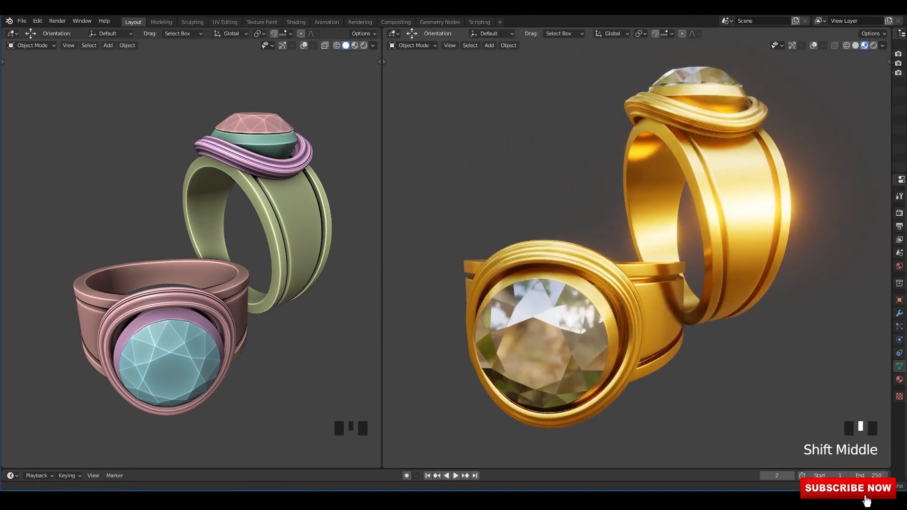